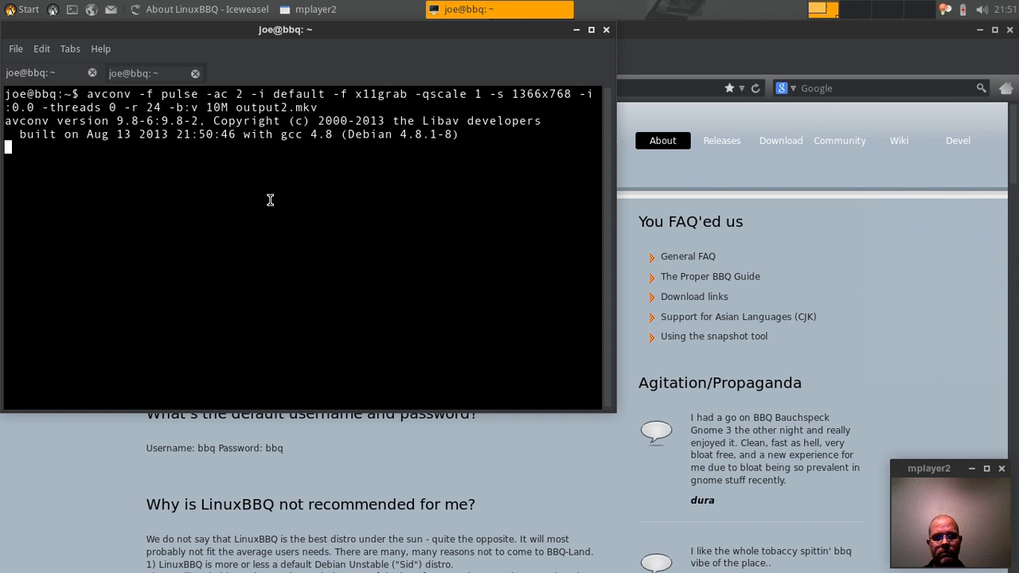
- Confirm overwriting output2.mkv to start the avconv recording, then minimize the terminal
text(y)
key(Return)
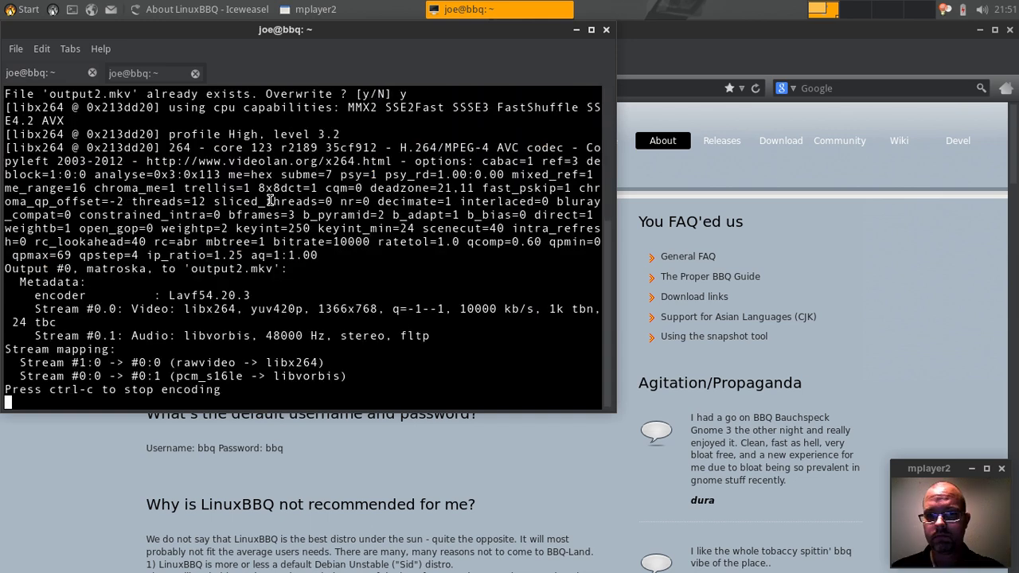
click(576, 29)
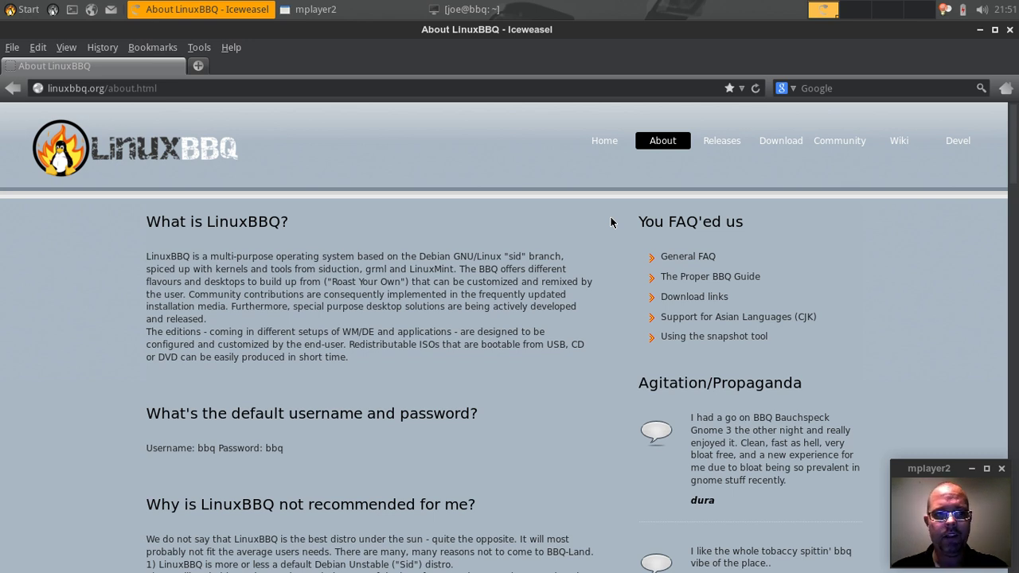
scroll(488, 275, down, 1)
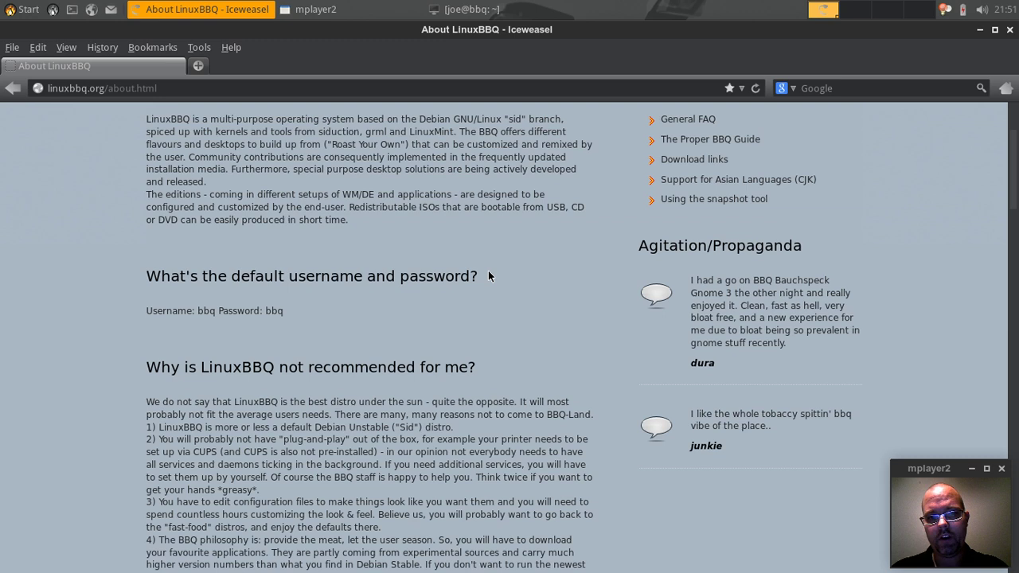
scroll(487, 275, up, 1)
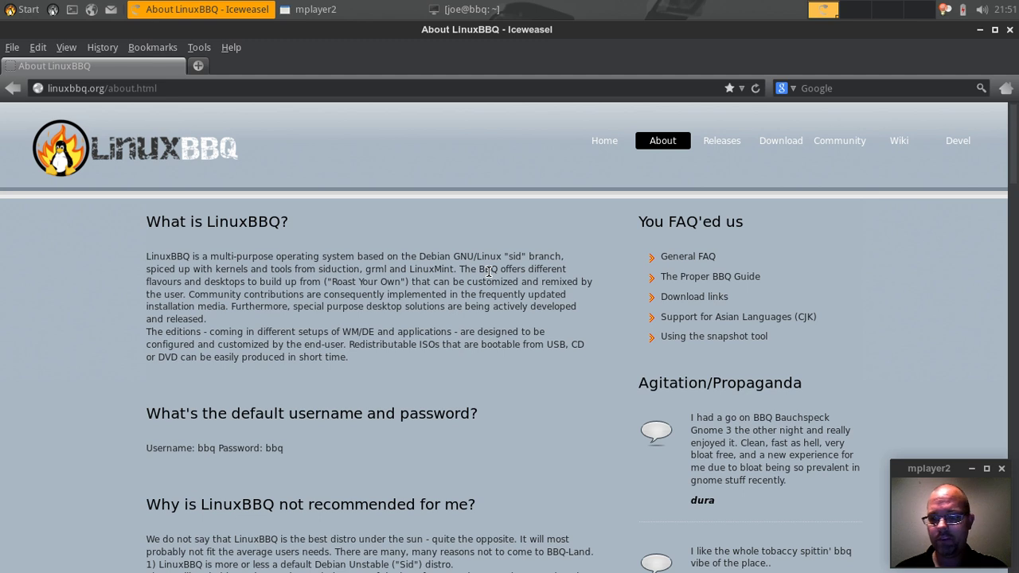
scroll(488, 271, down, 2)
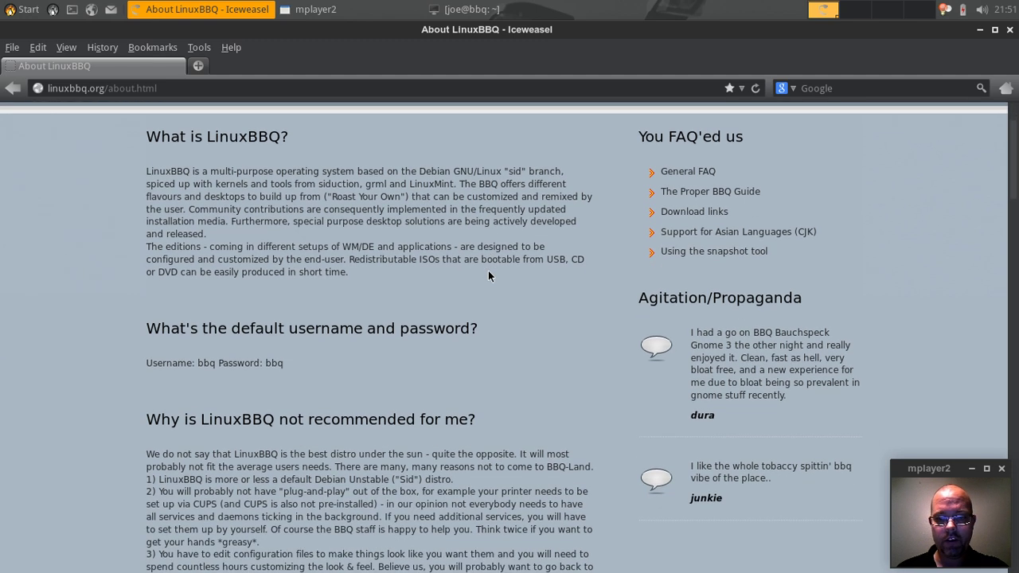
scroll(488, 274, up, 1)
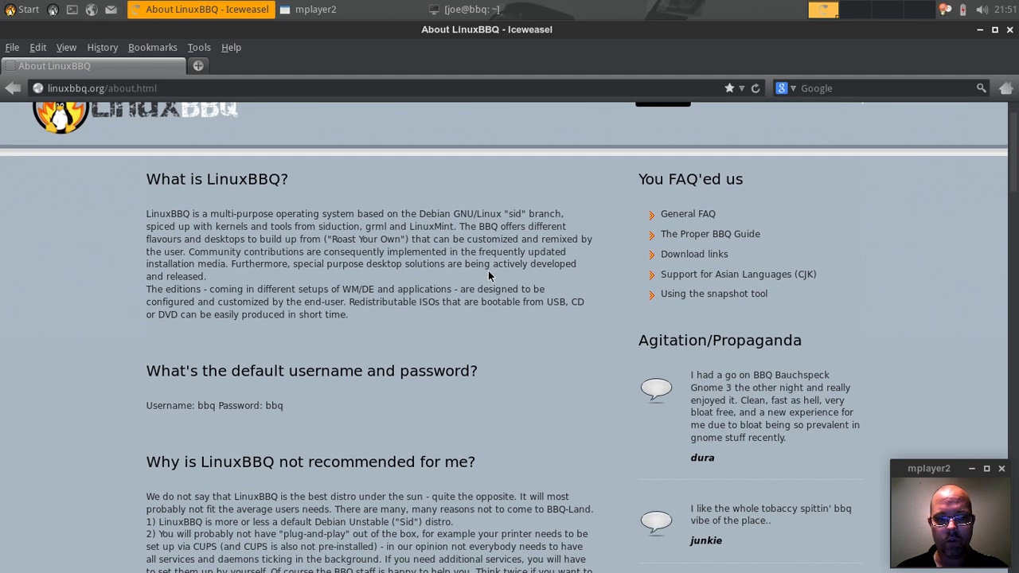
scroll(488, 271, down, 1)
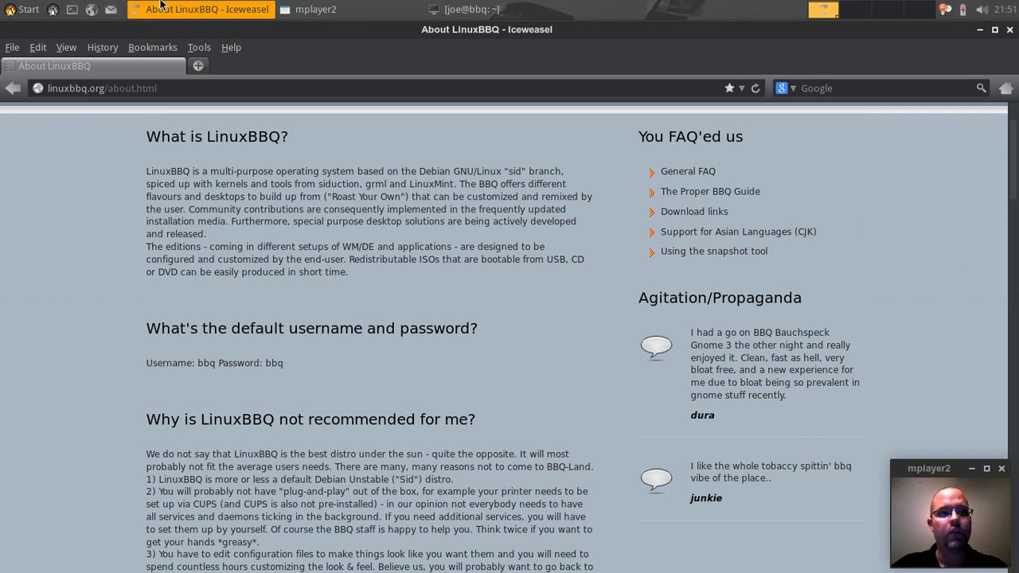
click(25, 7)
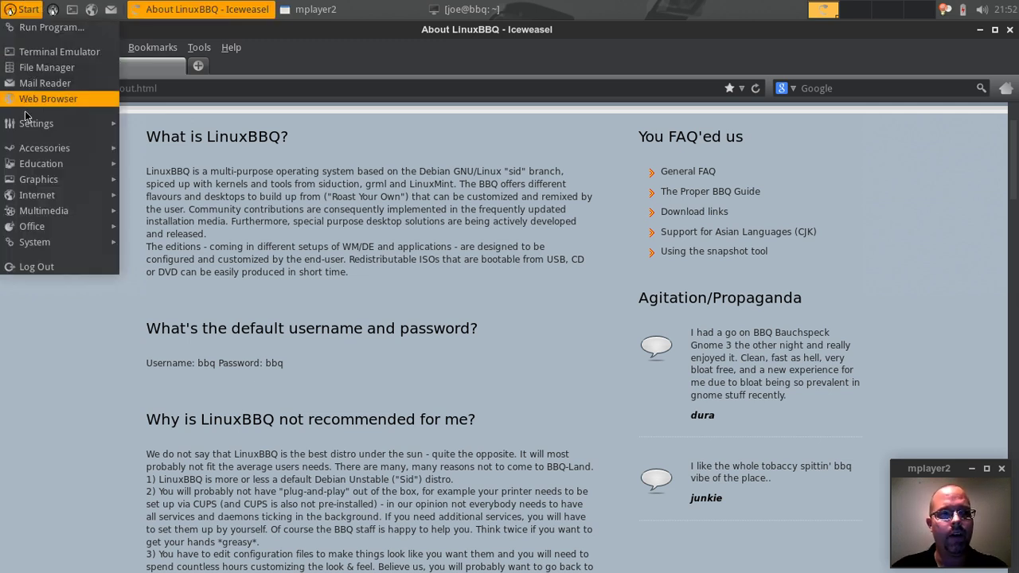
mouse_move(85, 150)
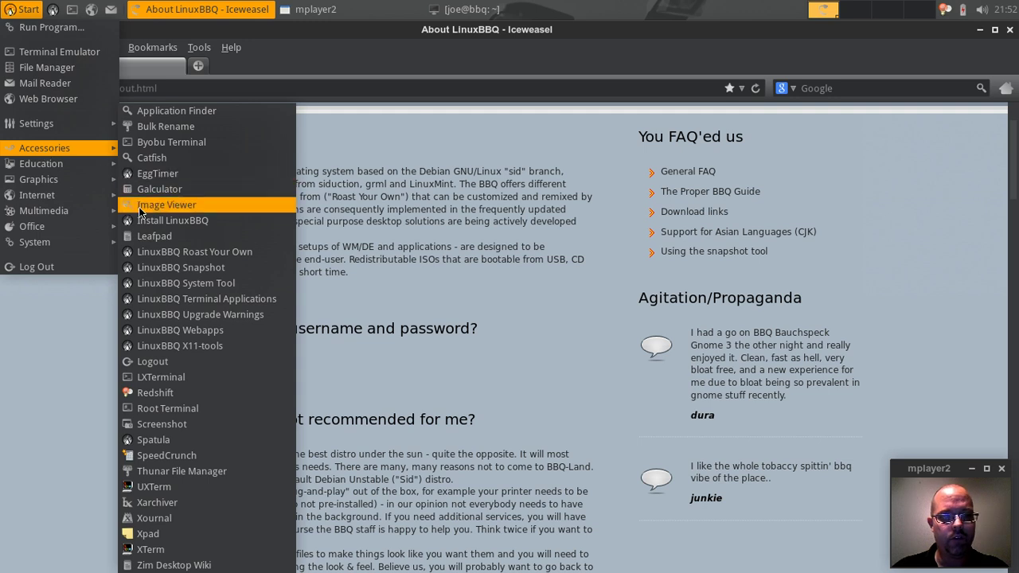
click(189, 252)
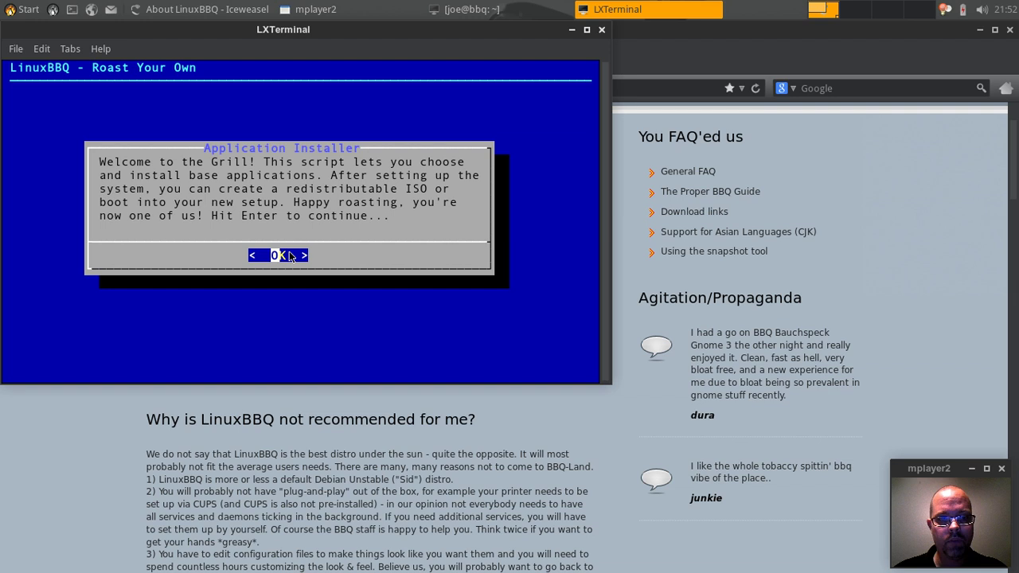
click(289, 255)
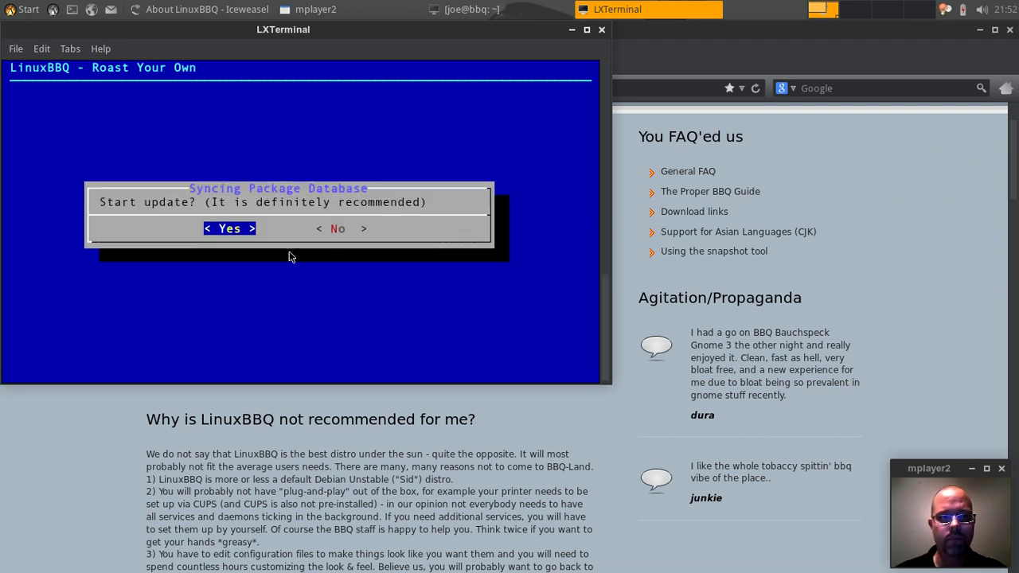
click(600, 30)
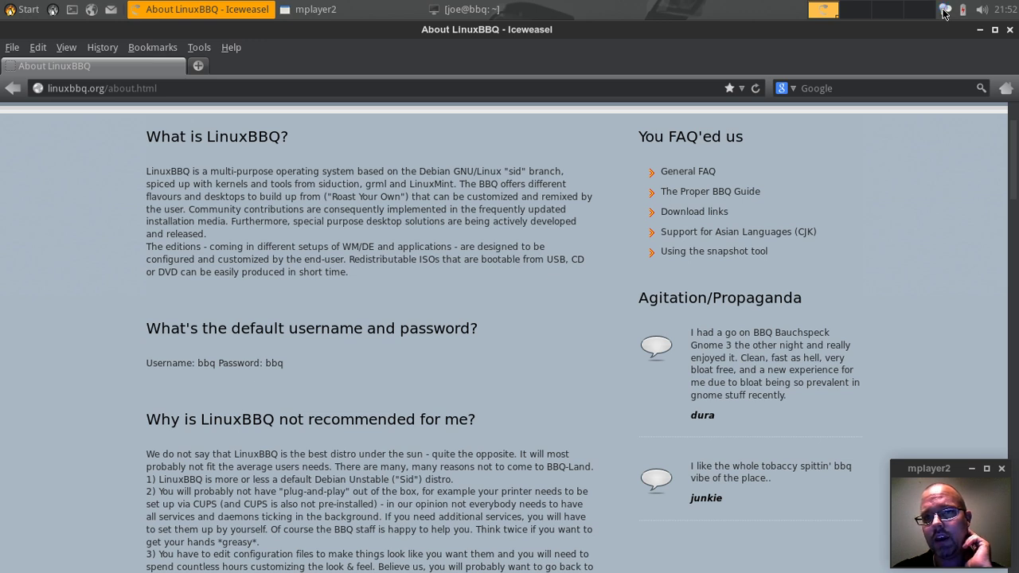
- Minimize Iceweasel to show the traffic-light wallpaper and turn Redshift colour adjustment on
click(979, 30)
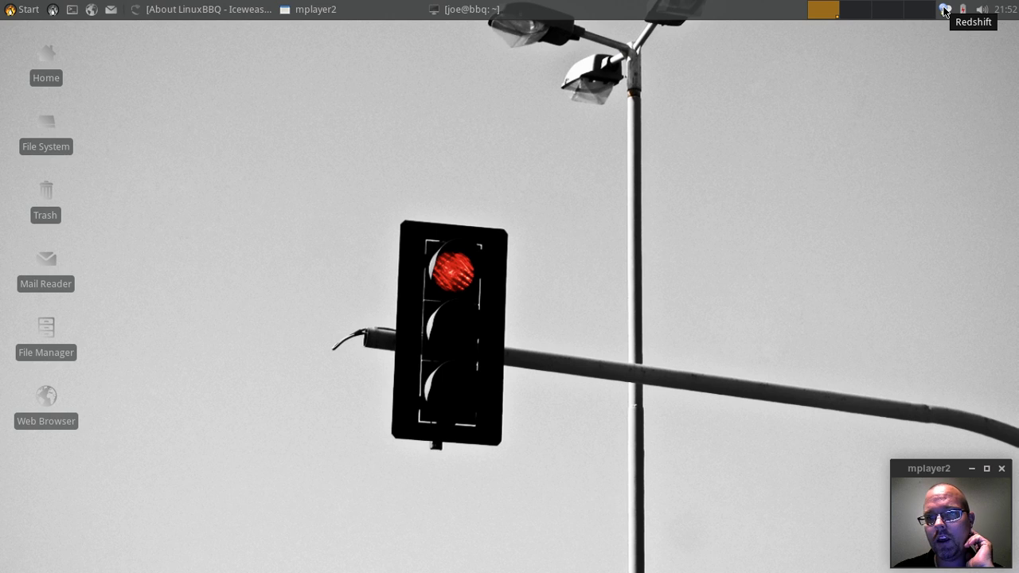
click(944, 9)
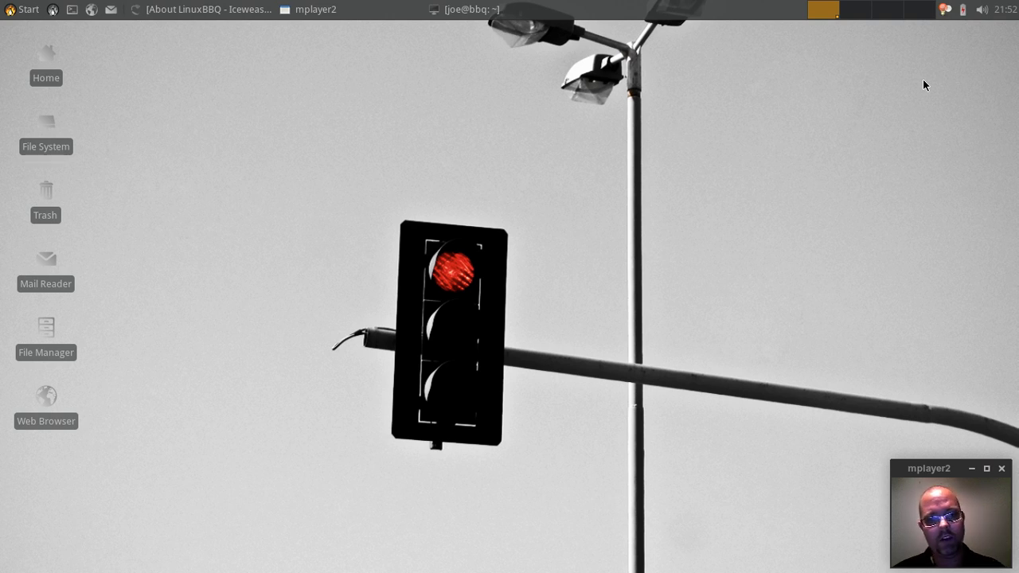
- Cycle through the open windows back to Iceweasel and load 'redshift' in a new tab
key(alt+Tab)
key(alt+shift+Tab)
key(alt+Tab)
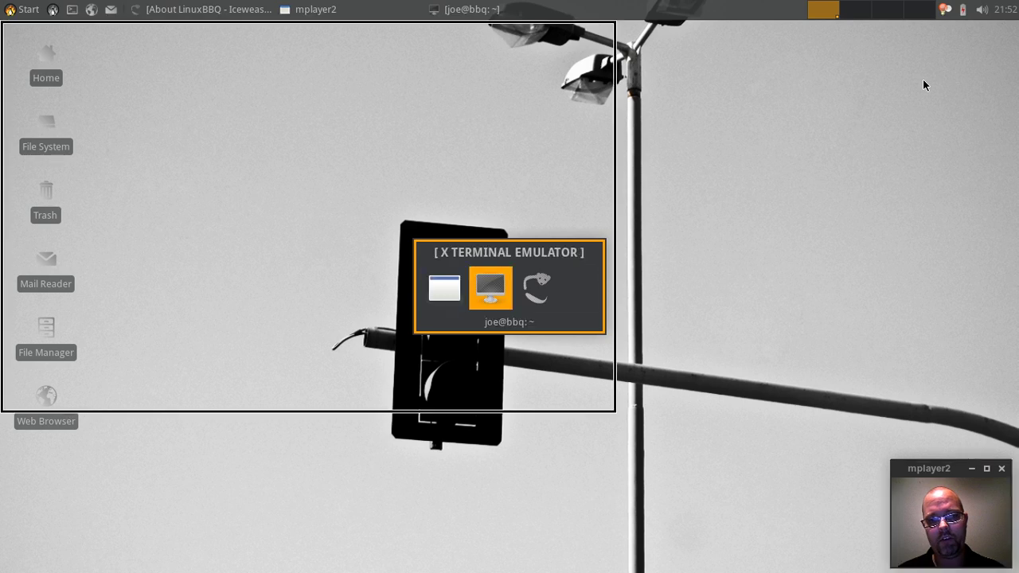
key(alt+Tab)
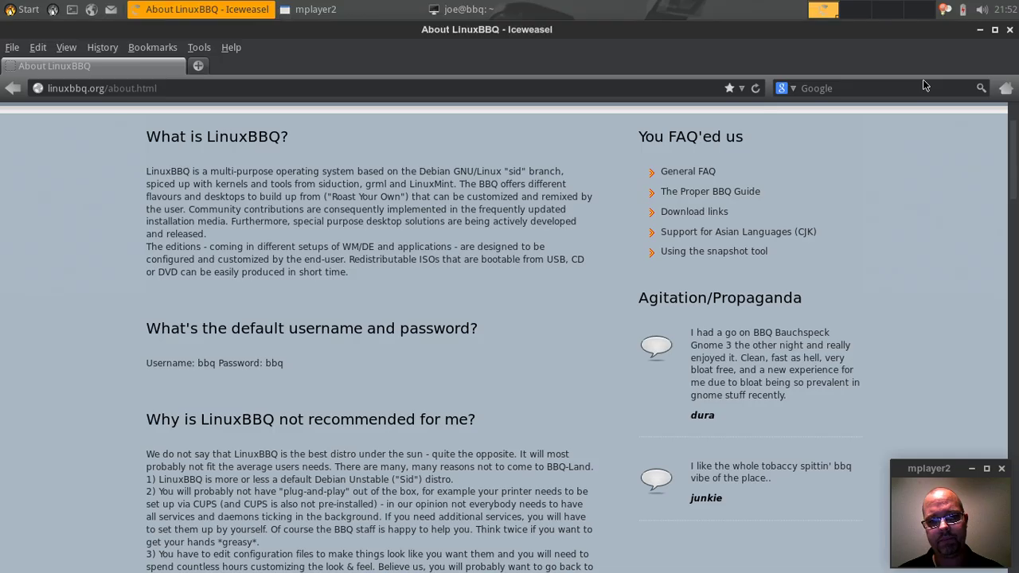
key(ctrl+t)
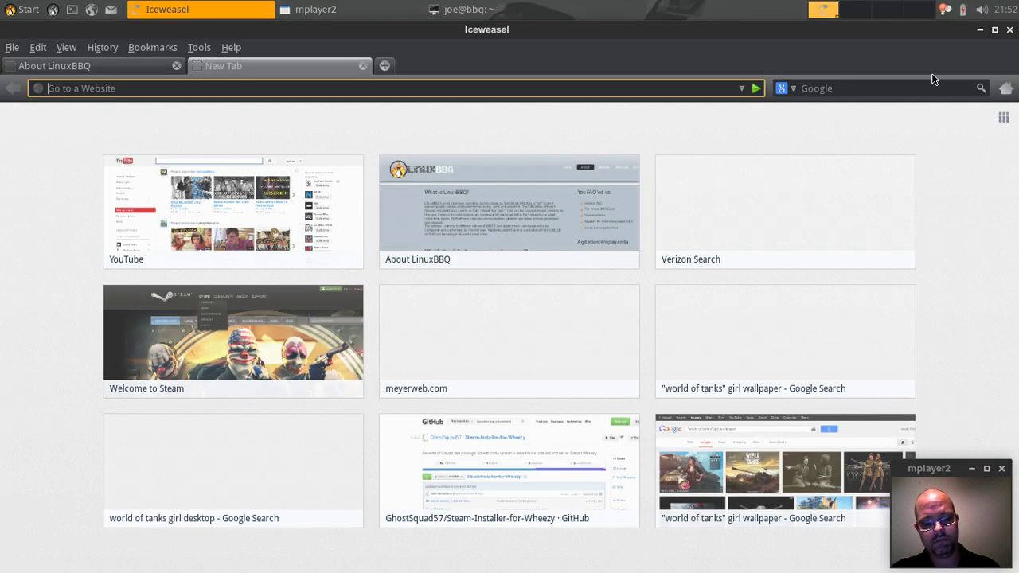
text(red)
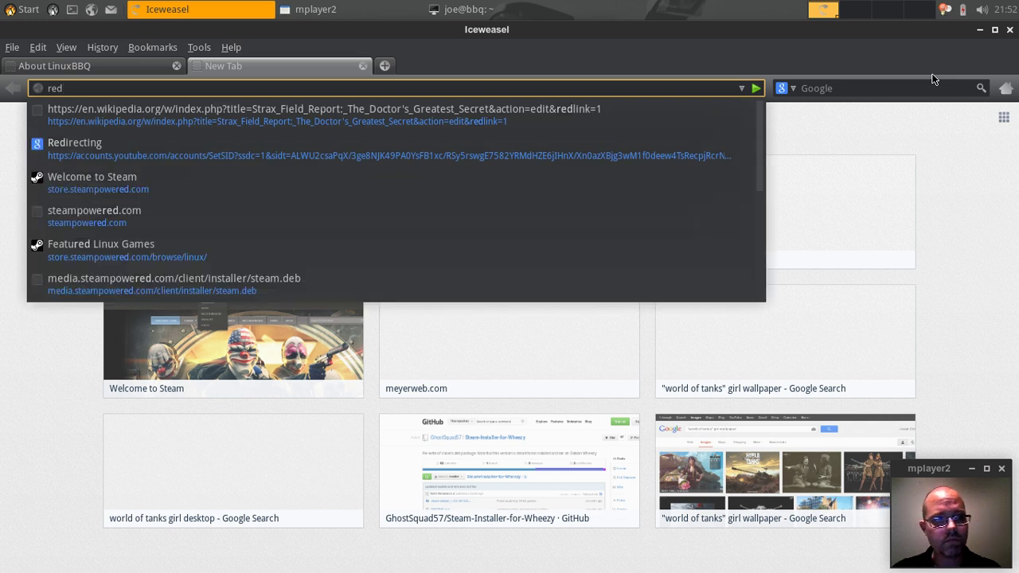
text(shift)
key(Return)
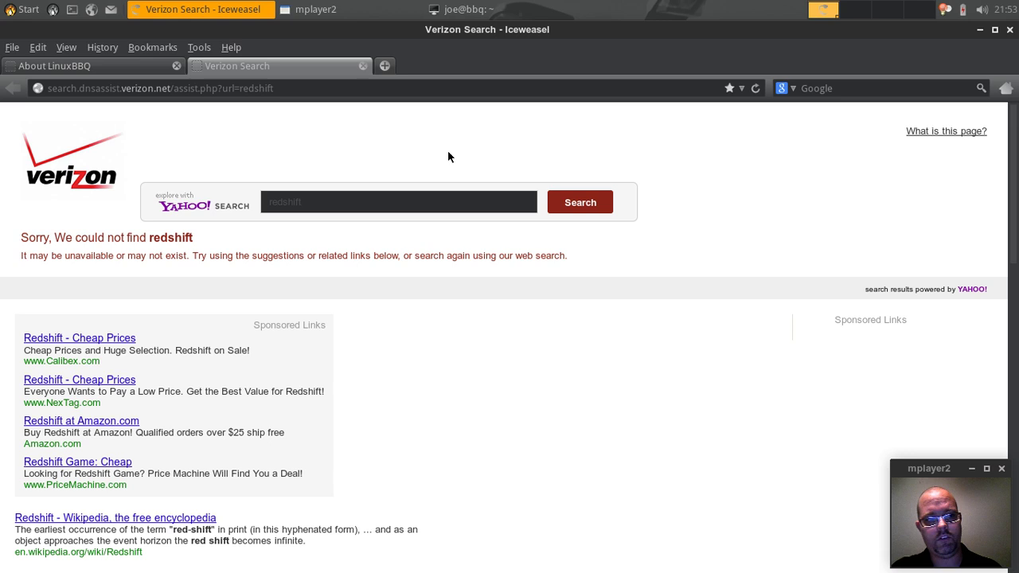
- Search Google for 'redshift' and scroll down the results
key(ctrl+l)
key(Tab)
text(red)
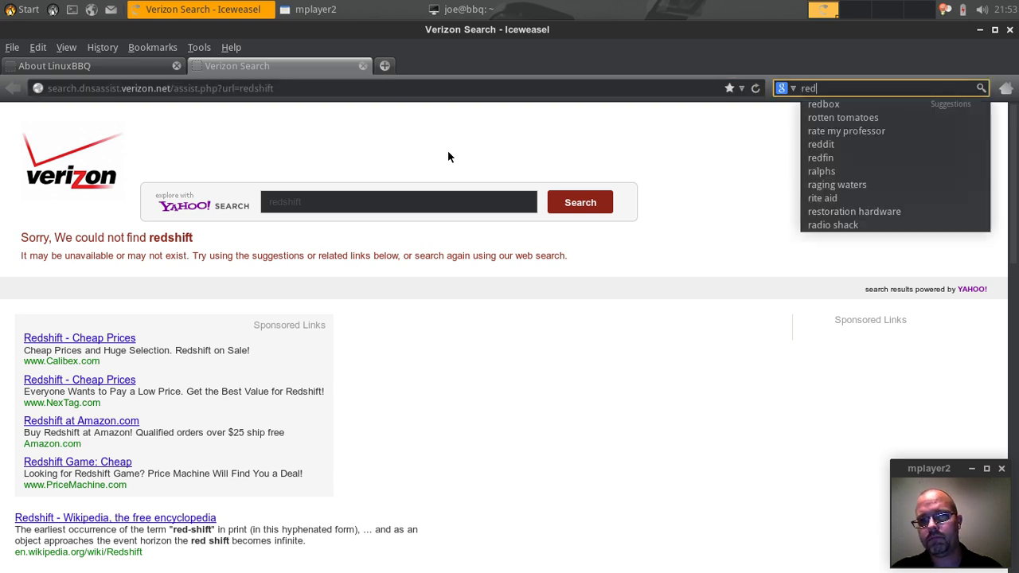
text(shift)
key(Return)
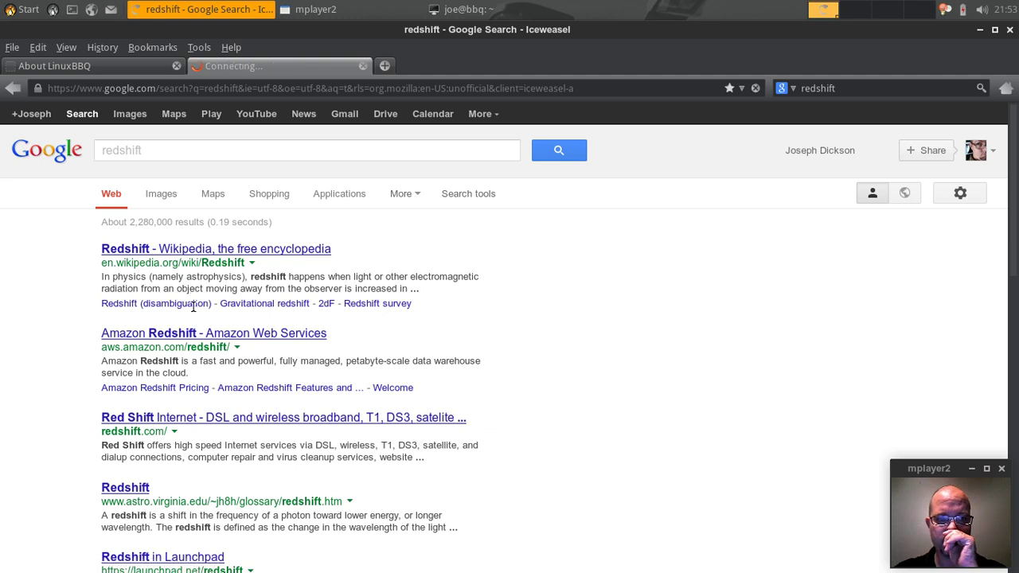
scroll(181, 414, down, 3)
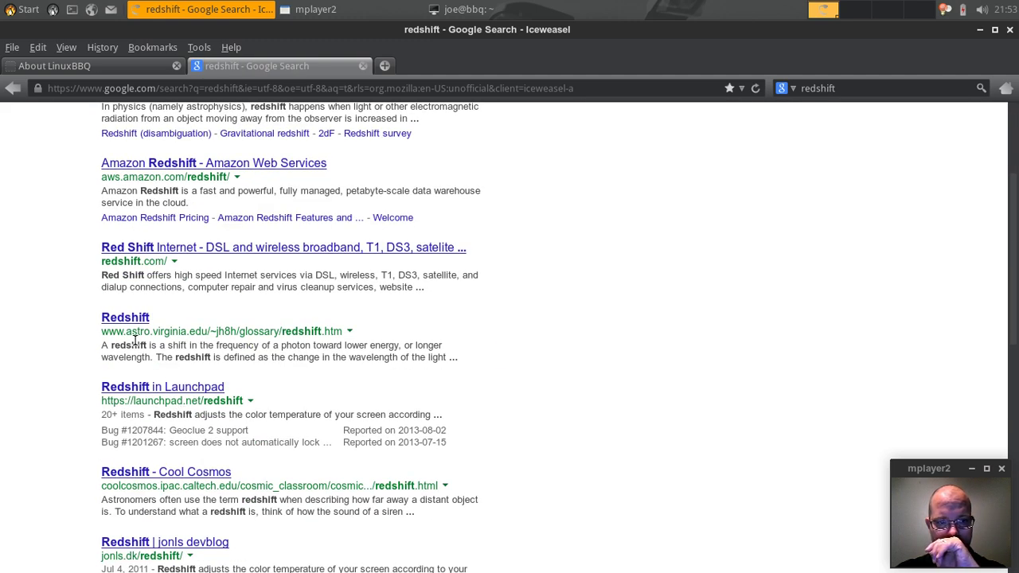
- Open the Redshift in Launchpad result and scroll through the project page
click(136, 388)
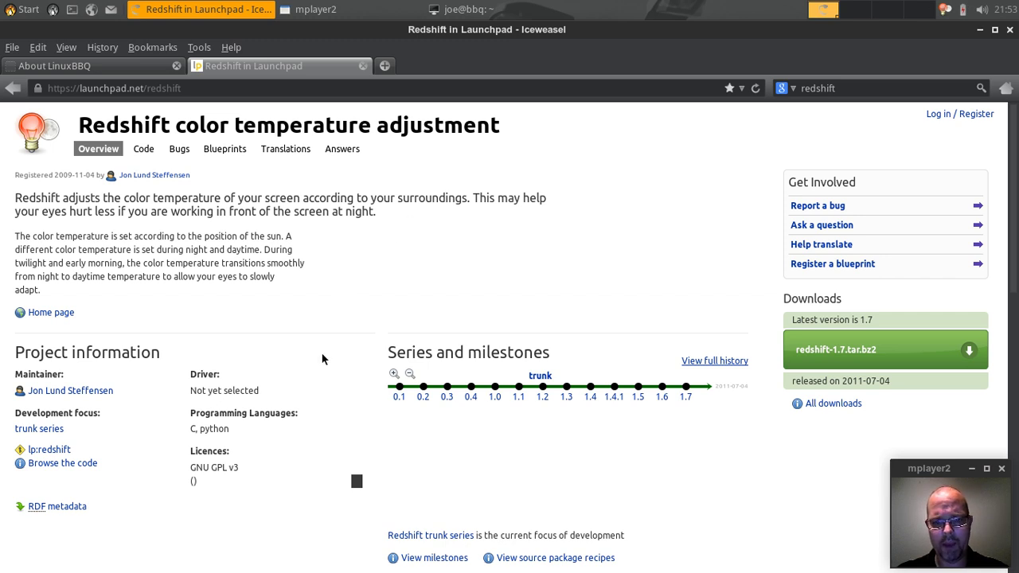
scroll(322, 359, down, 3)
scroll(322, 358, up, 3)
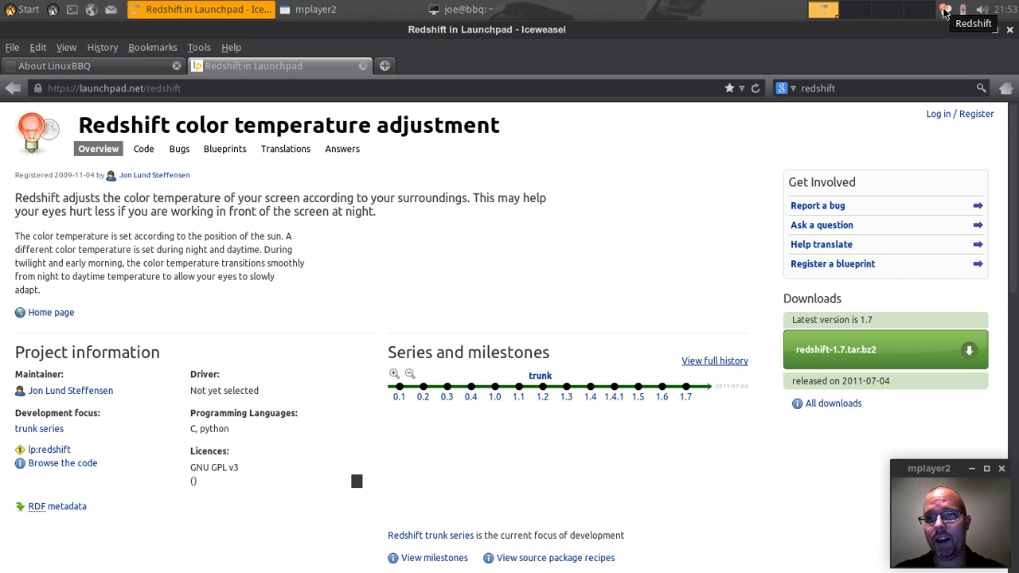
- Turn Redshift colour adjustment off and scroll the Launchpad page again
click(945, 12)
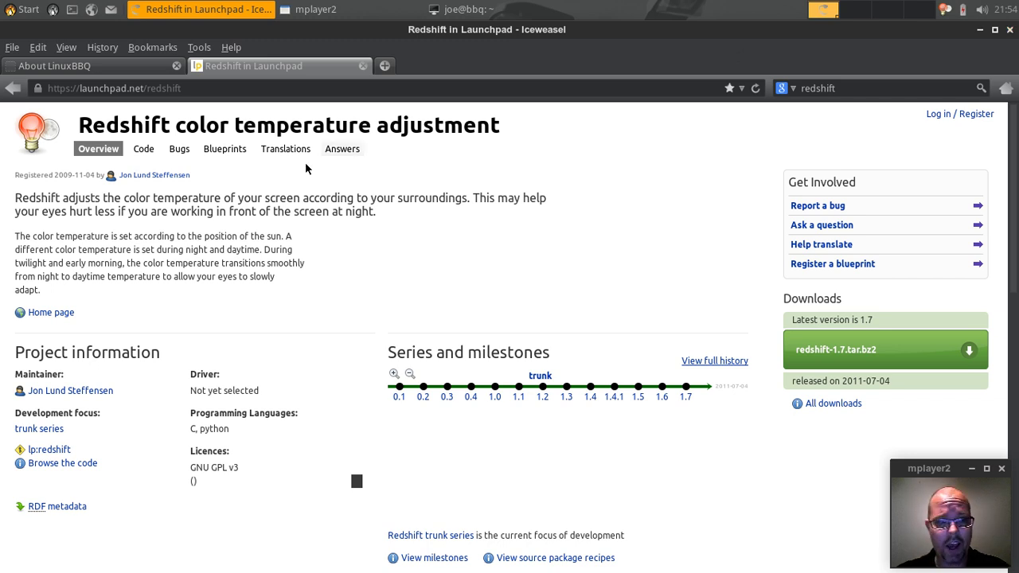
scroll(291, 294, down, 5)
scroll(291, 299, up, 5)
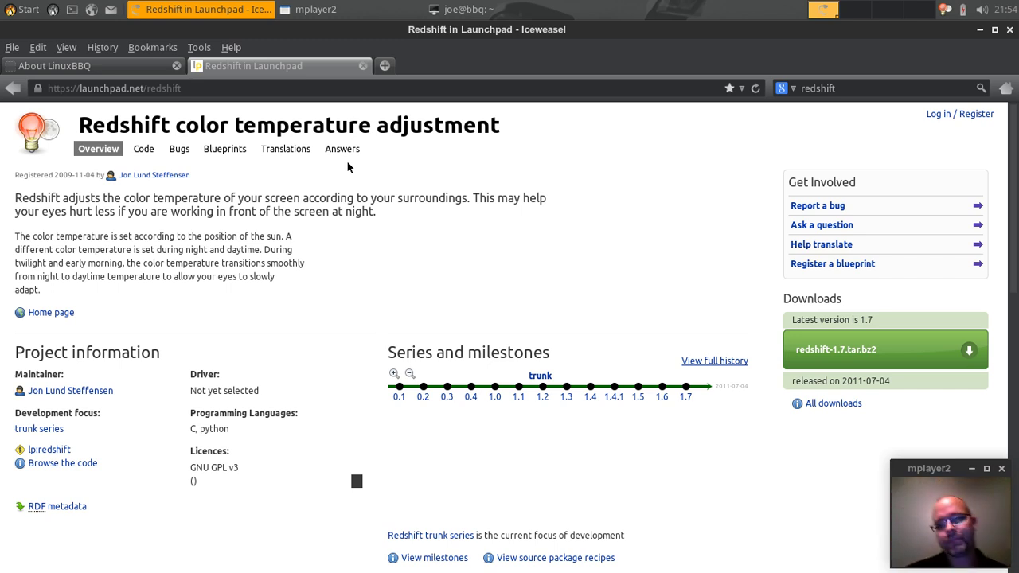
- Browse the Settings, Accessories and Education submenus of the applications menu
click(6, 8)
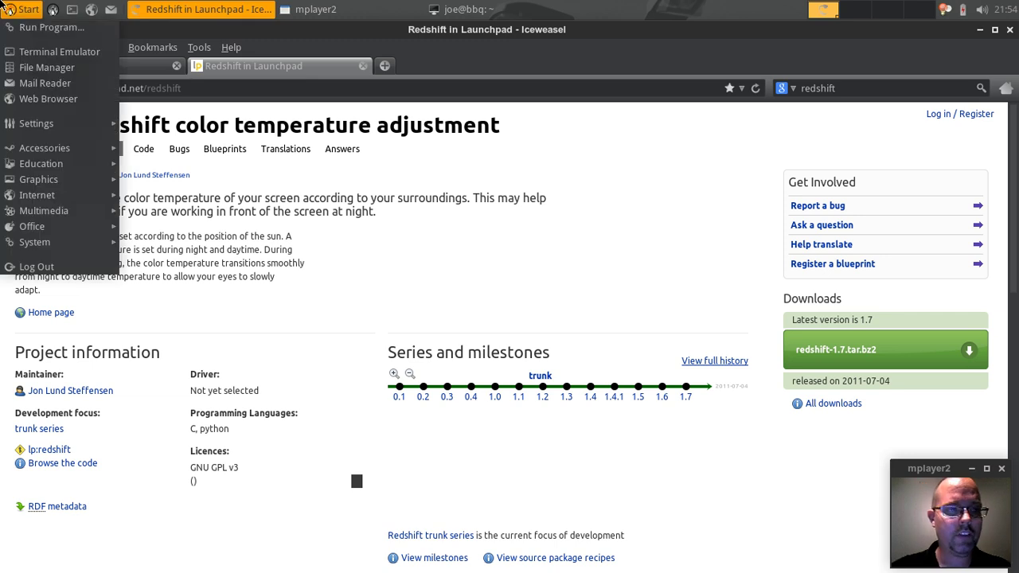
key(Down)
key(Down)
key(Down)
key(Down)
key(Down)
key(Down)
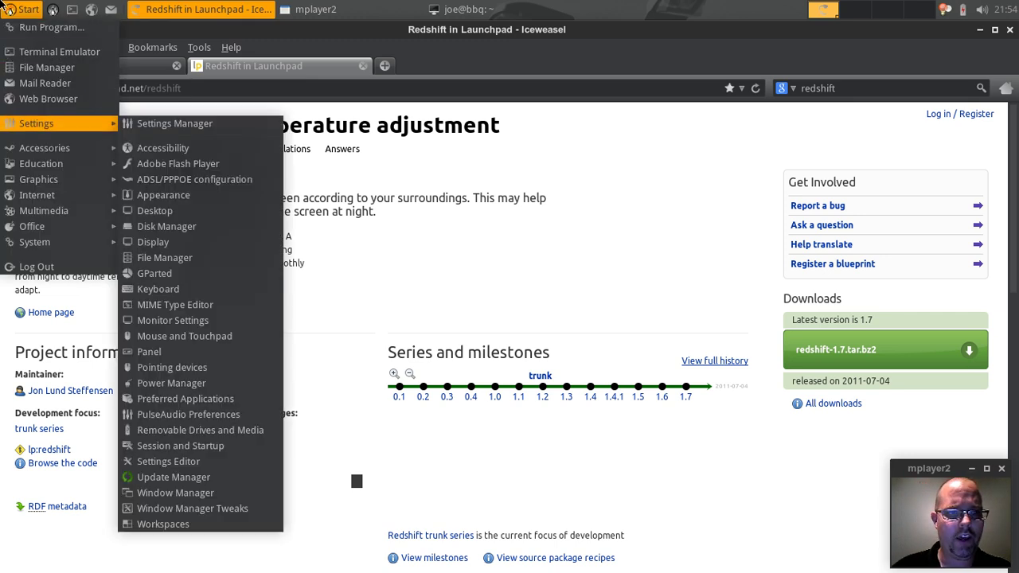
key(Right)
key(Left)
key(Down)
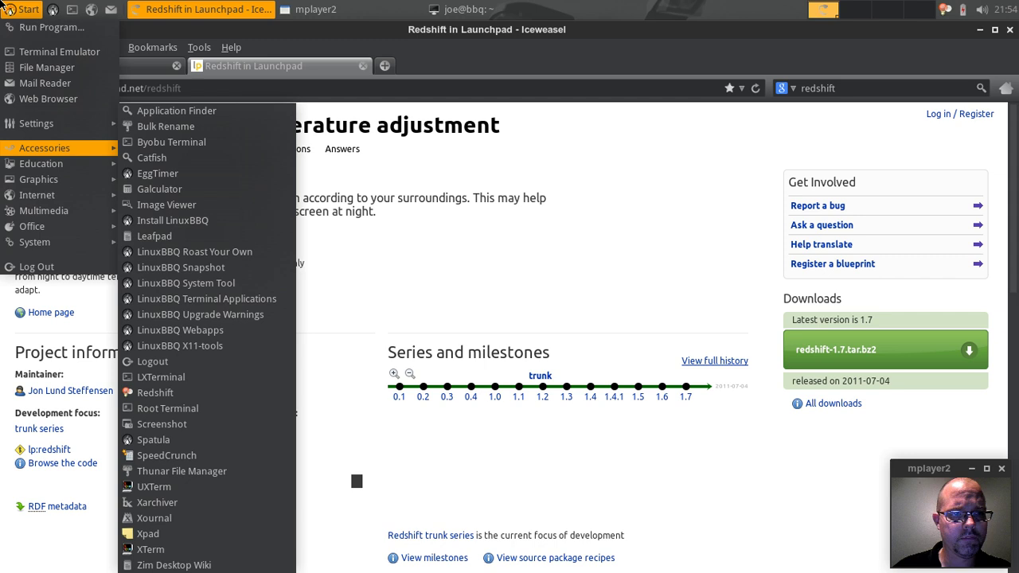
key(Right)
key(Down)
key(Down)
key(Down)
key(Down)
key(Down)
key(Down)
key(Down)
key(Down)
key(Down)
key(Down)
key(Down)
key(Down)
key(Down)
key(Down)
key(Down)
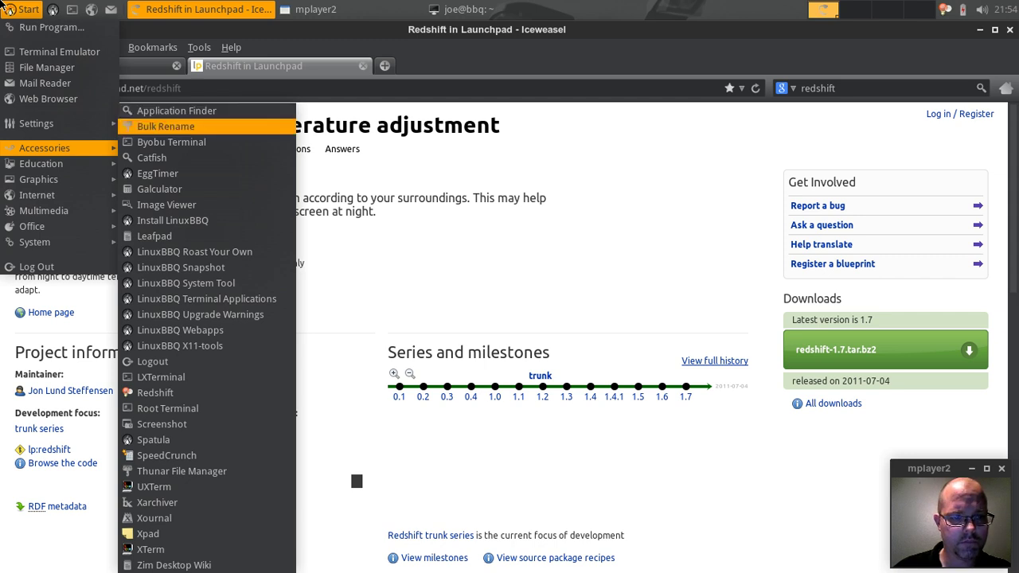
key(Down)
key(Down)
key(Down)
key(Down)
key(Down)
key(Down)
key(Down)
key(Down)
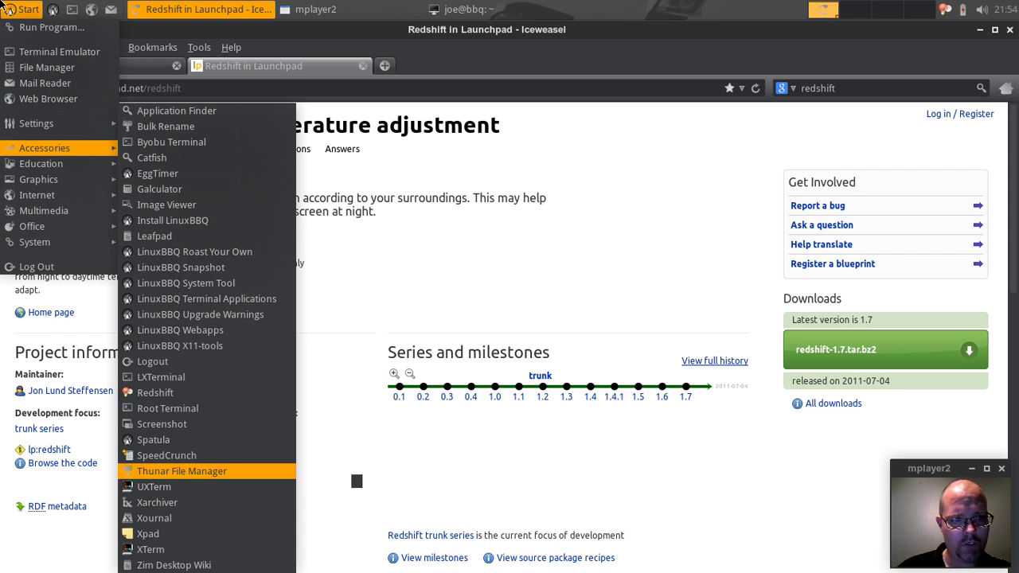
key(Left)
key(Down)
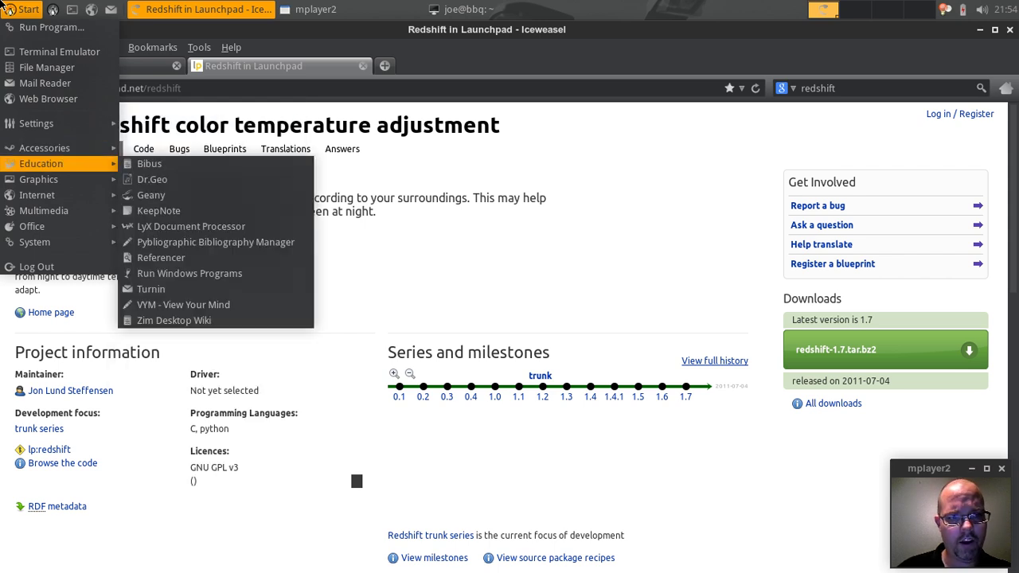
key(Right)
key(Down)
key(Down)
key(Down)
key(Down)
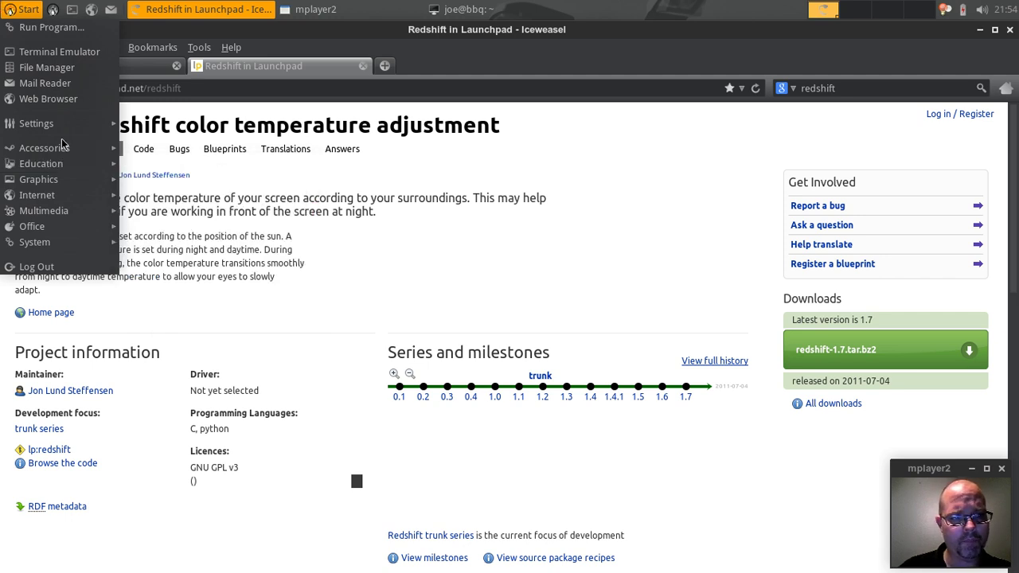
- Browse the Graphics and Internet application submenus
mouse_move(42, 186)
key(Right)
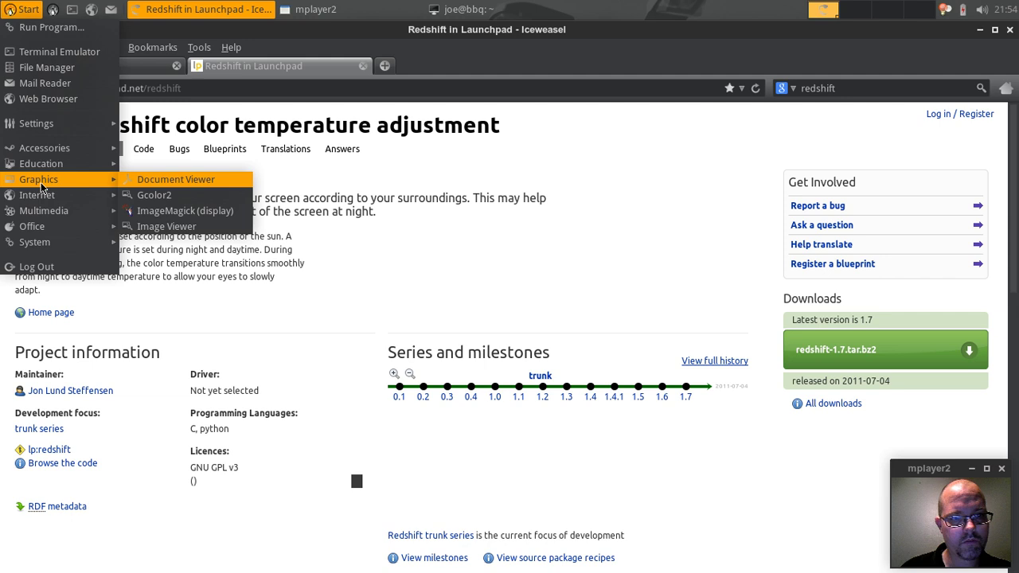
key(Left)
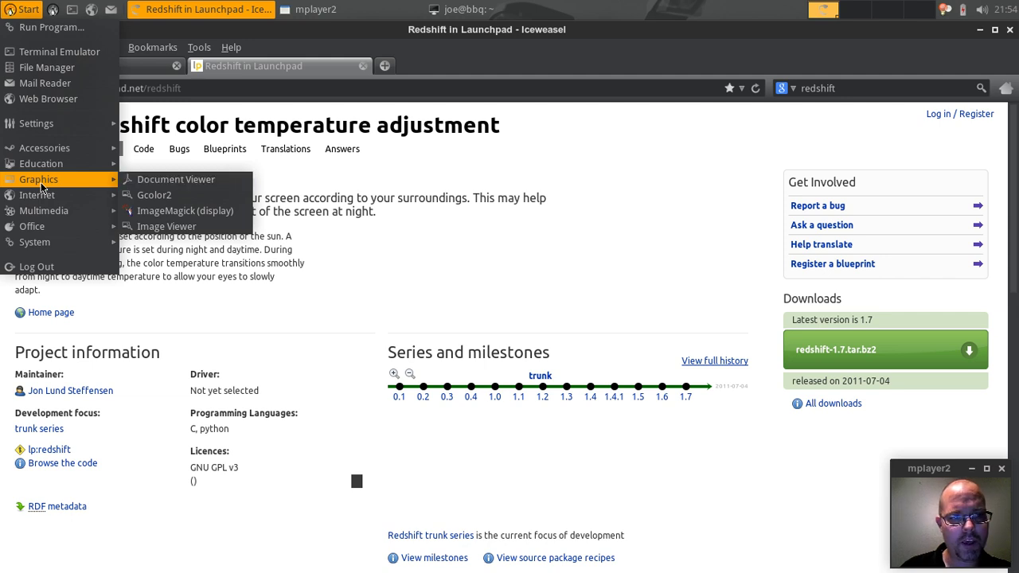
key(Down)
key(Right)
key(Left)
key(Up)
key(Right)
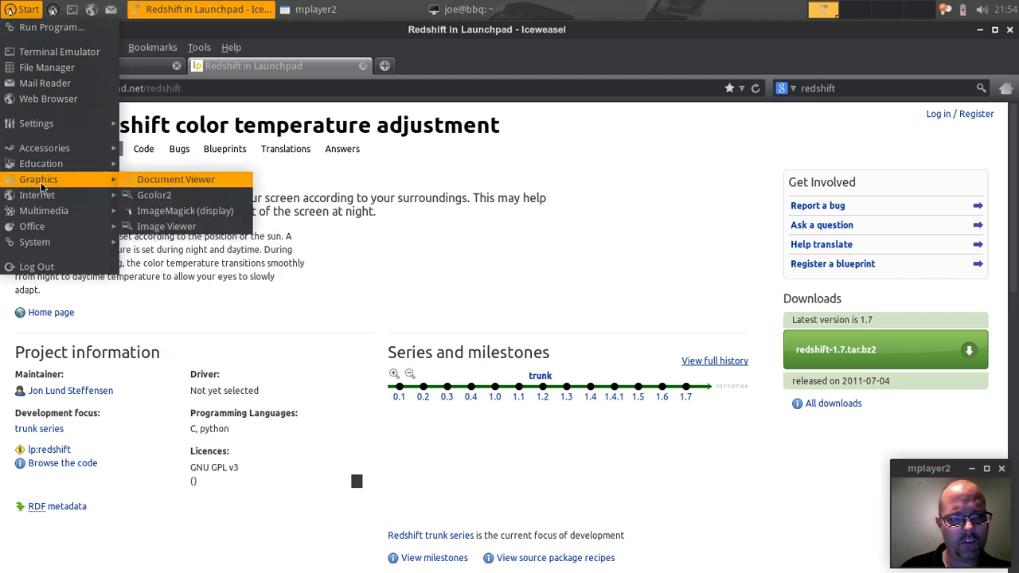
key(Left)
key(Down)
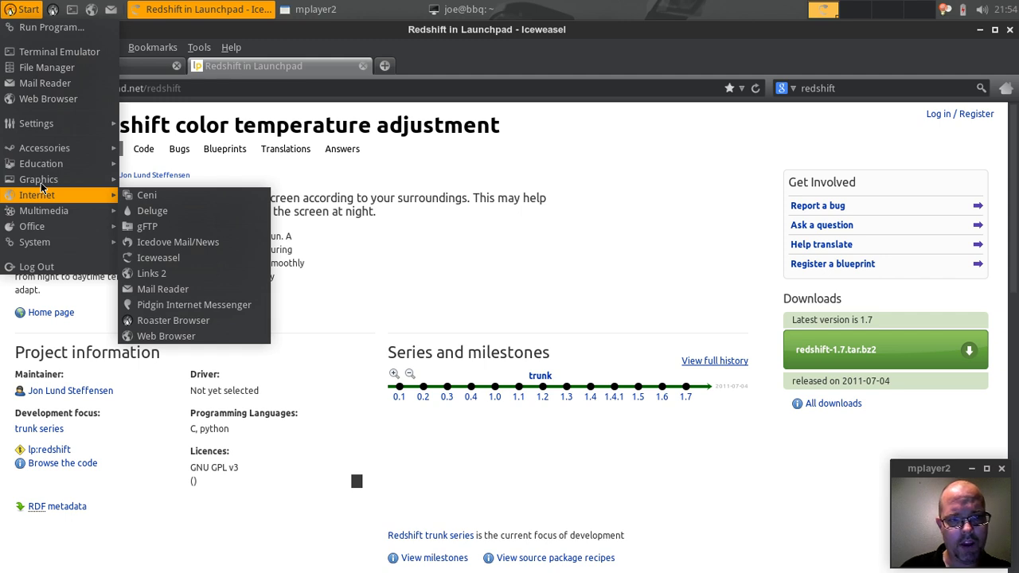
- Browse the Multimedia and Office submenus, then close the applications menu
key(Down)
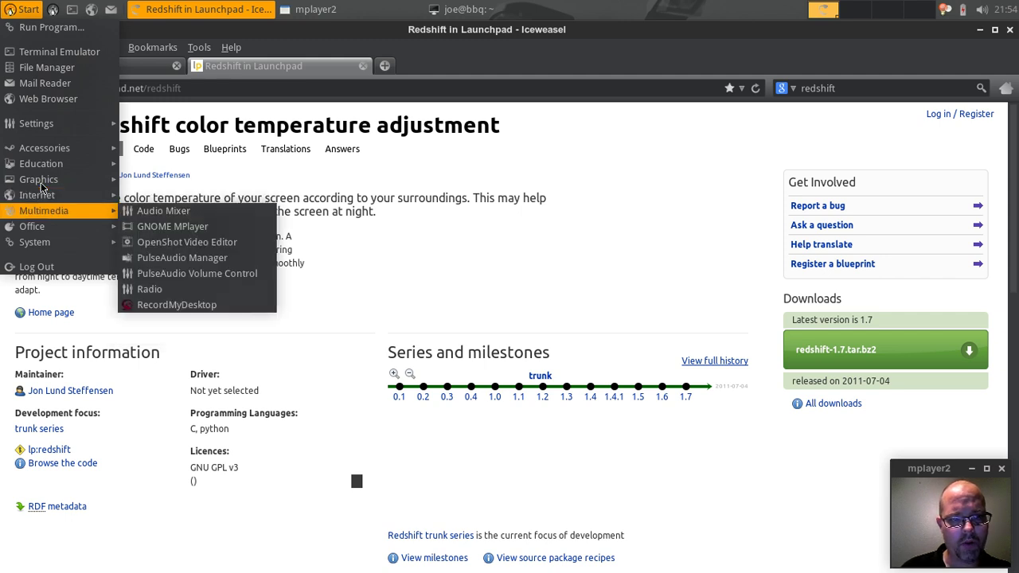
key(Right)
key(Down)
key(Down)
key(Down)
key(Down)
key(Down)
key(Down)
key(Down)
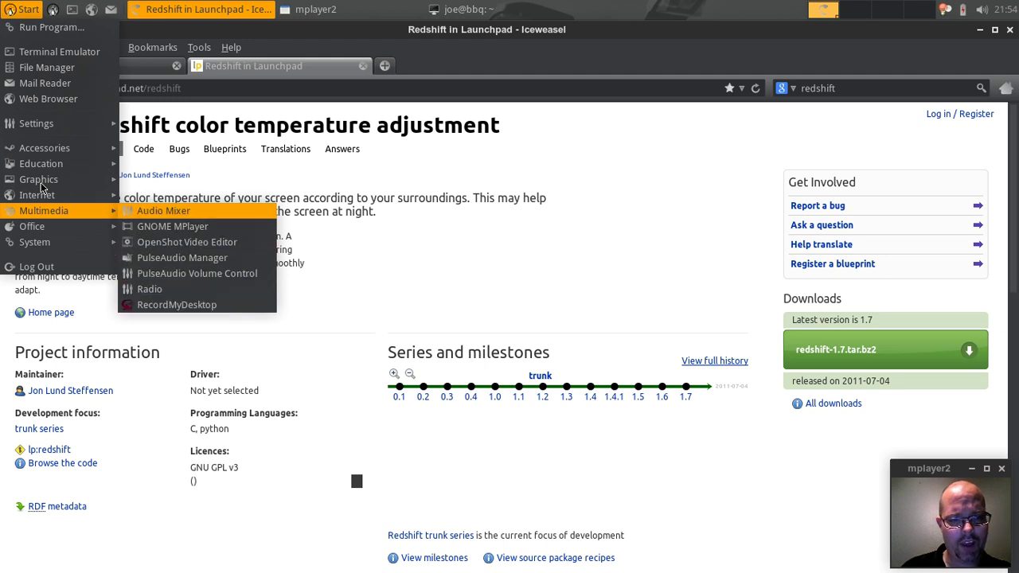
key(Up)
key(Up)
key(Up)
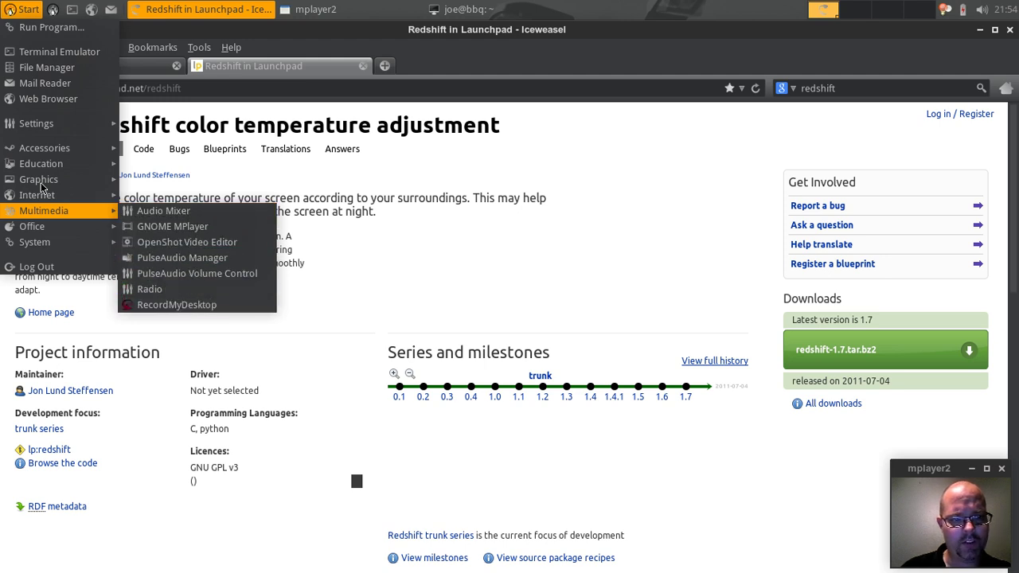
key(Left)
key(Down)
key(Right)
key(Down)
key(Down)
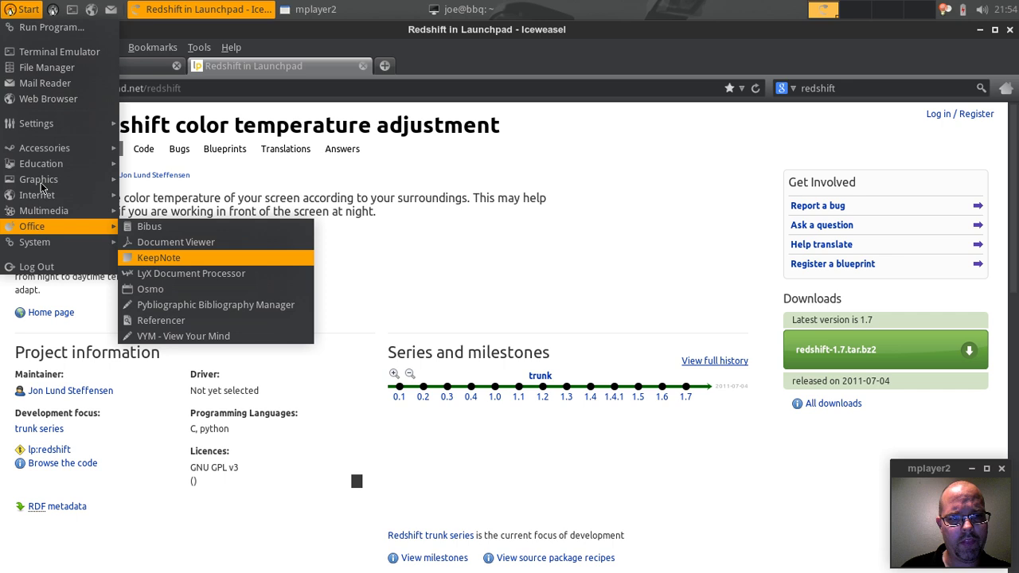
key(Down)
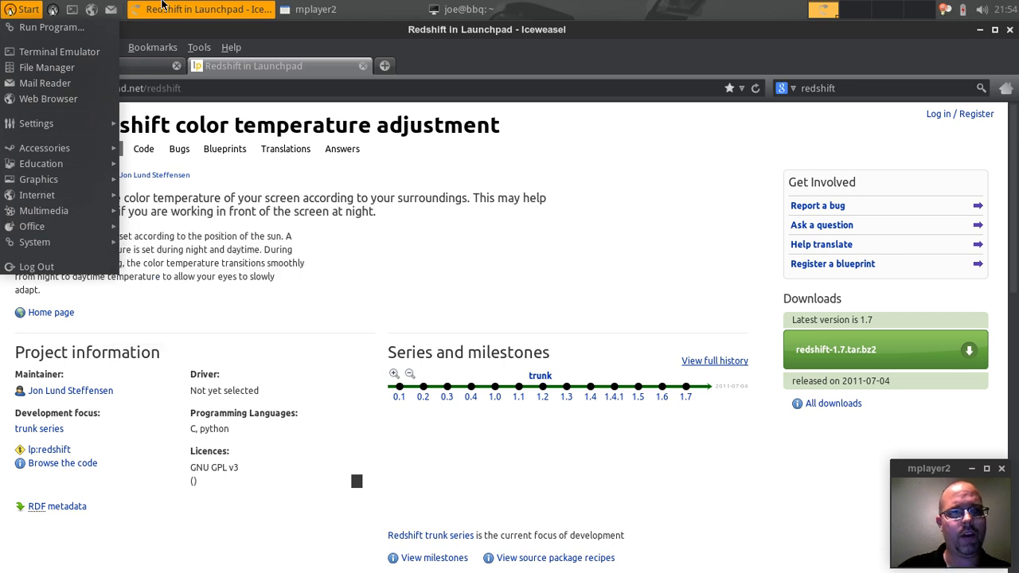
key(Escape)
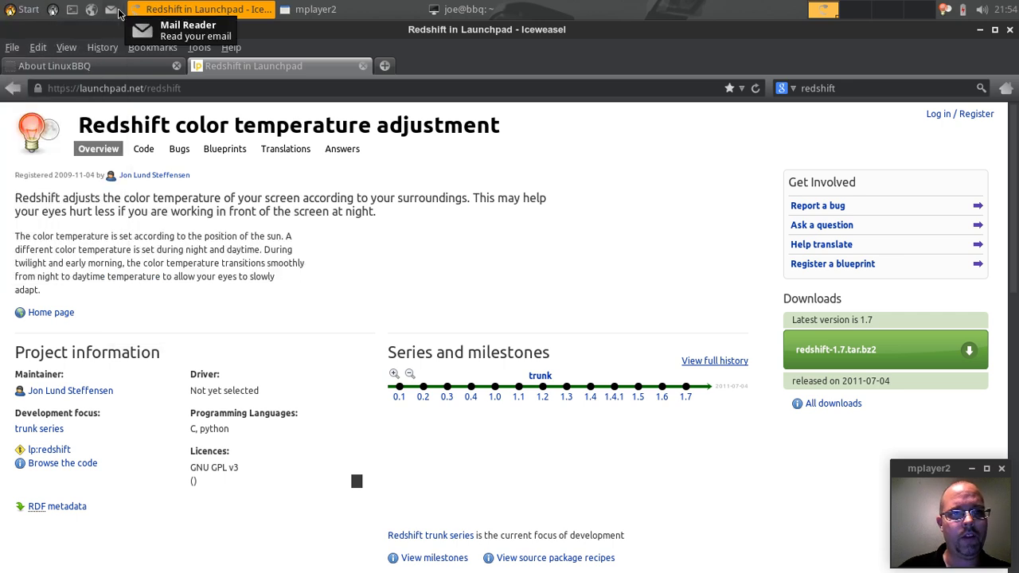
- Open the file manager on the home folder, close it, and move to the next empty workspace
click(28, 10)
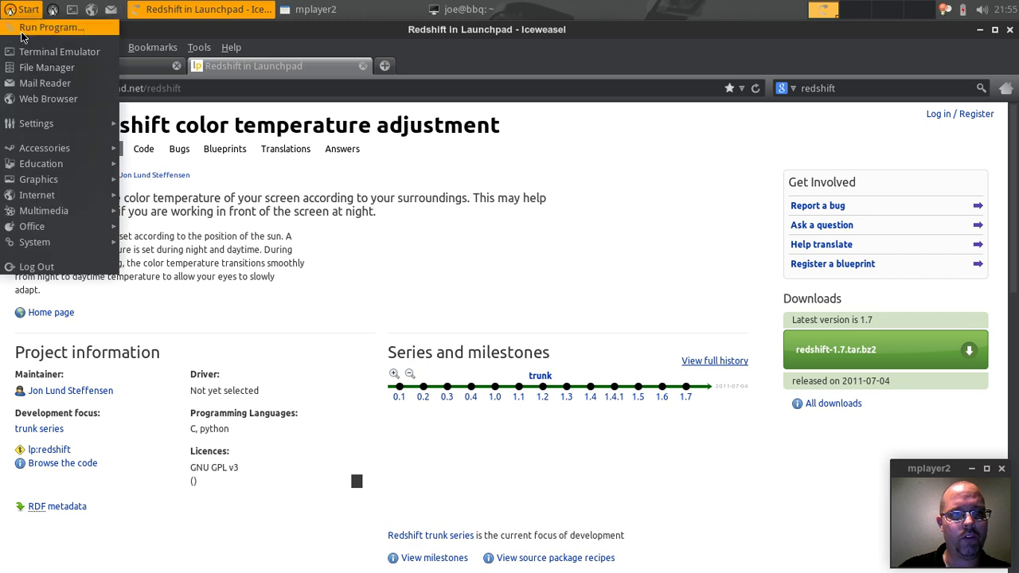
click(24, 69)
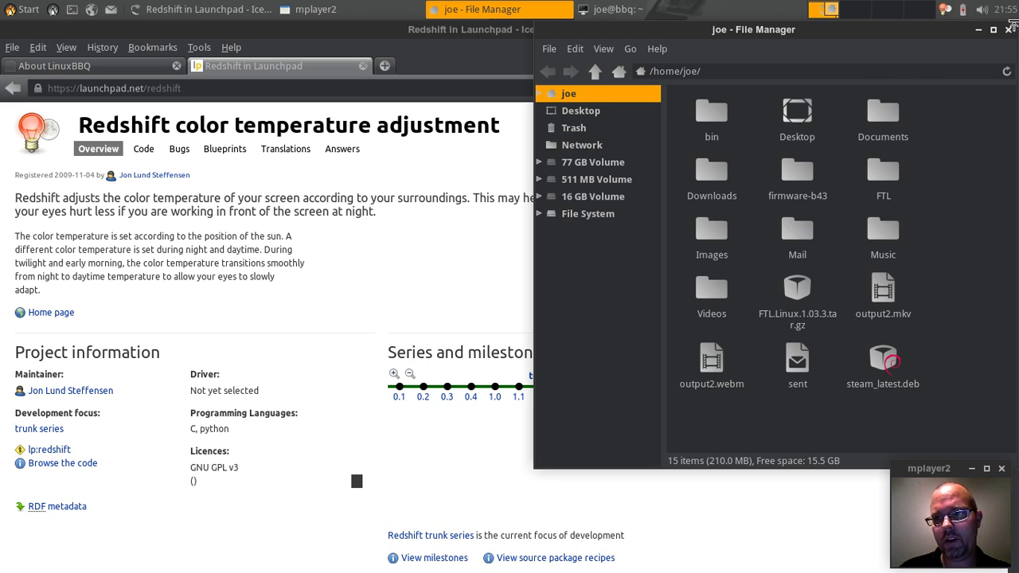
click(1008, 30)
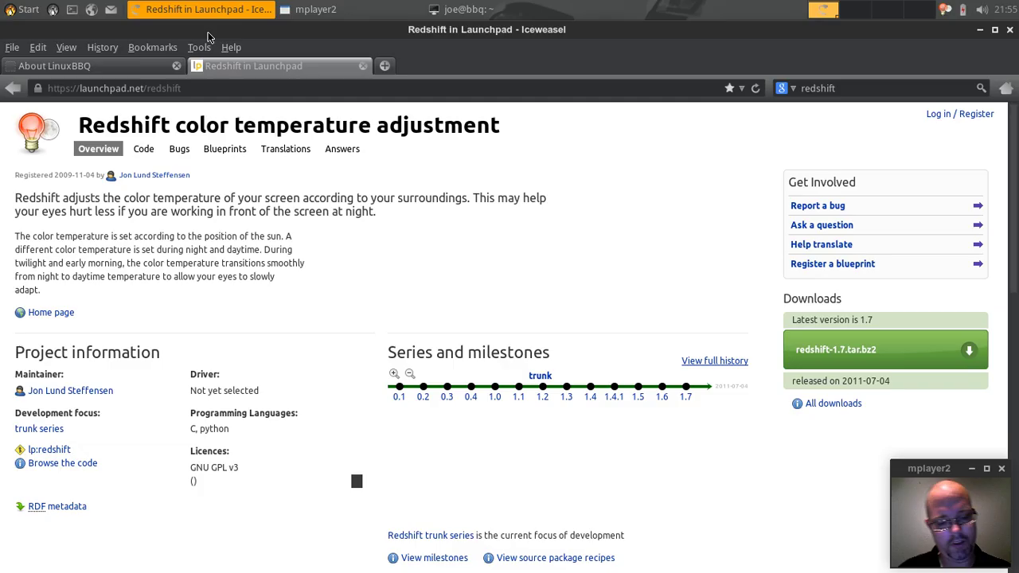
key(ctrl+alt+Right)
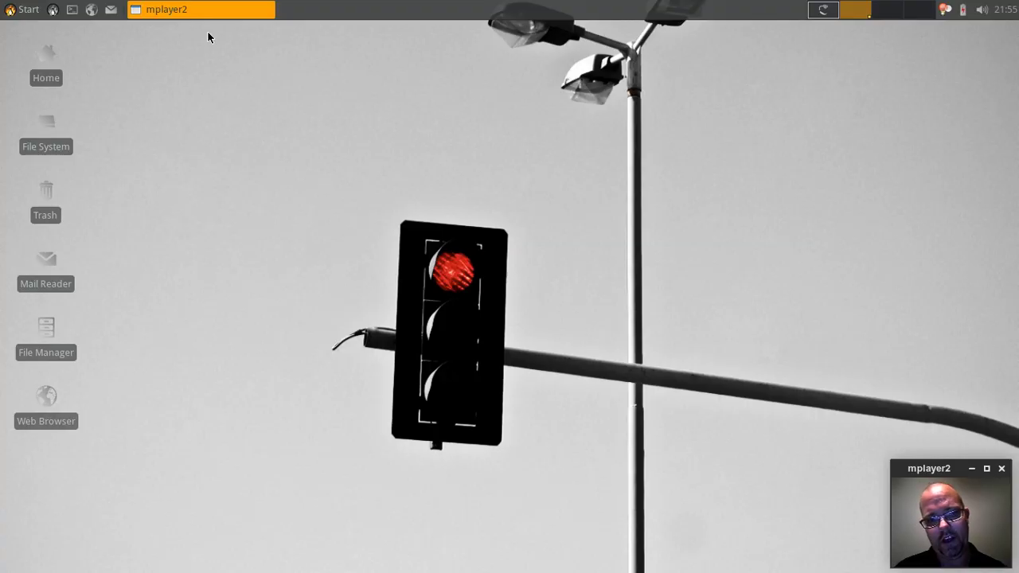
- View the desktop folder's properties, then open Desktop Settings from the desktop context menu
right_click(220, 152)
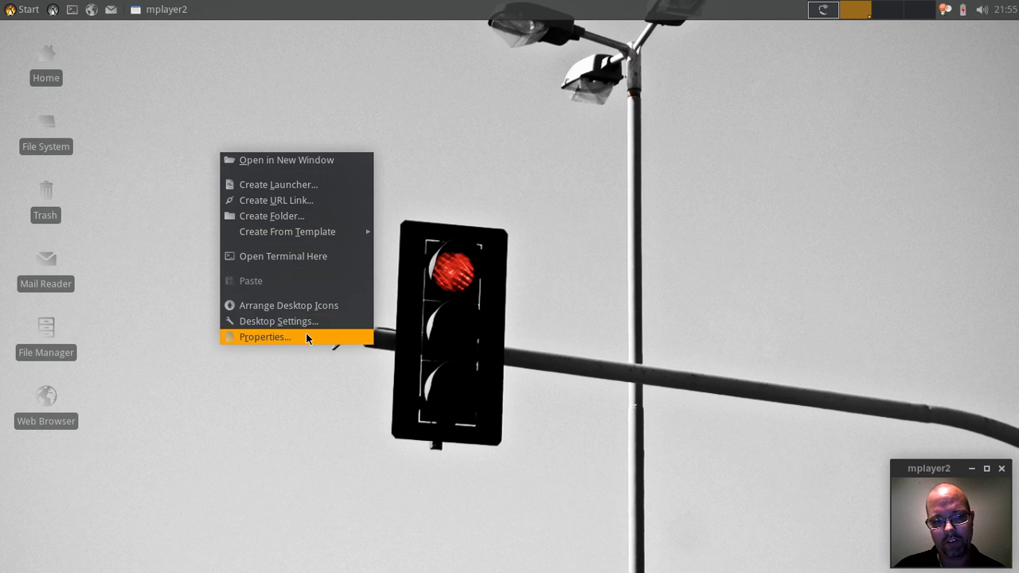
click(306, 337)
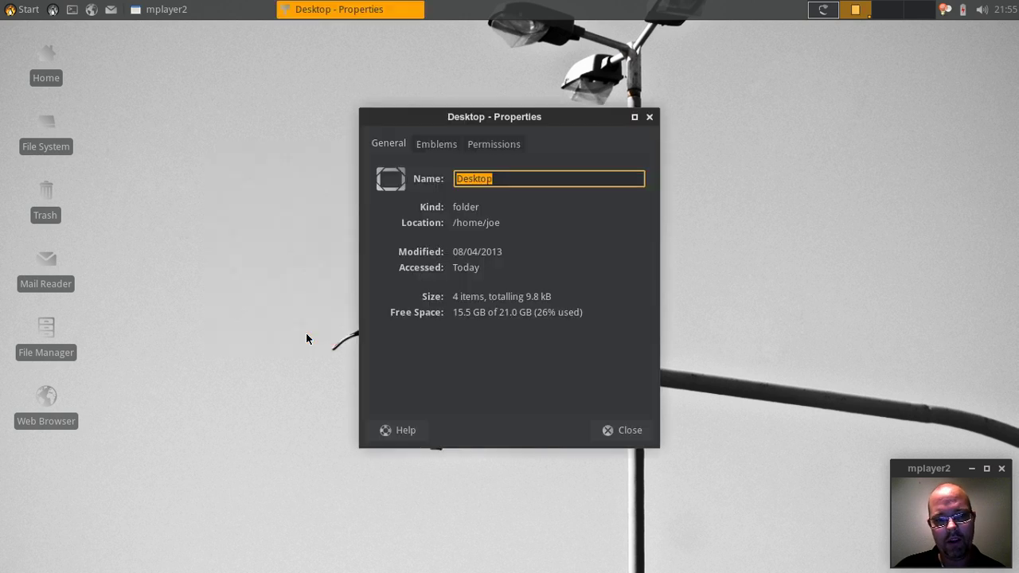
click(650, 119)
right_click(649, 120)
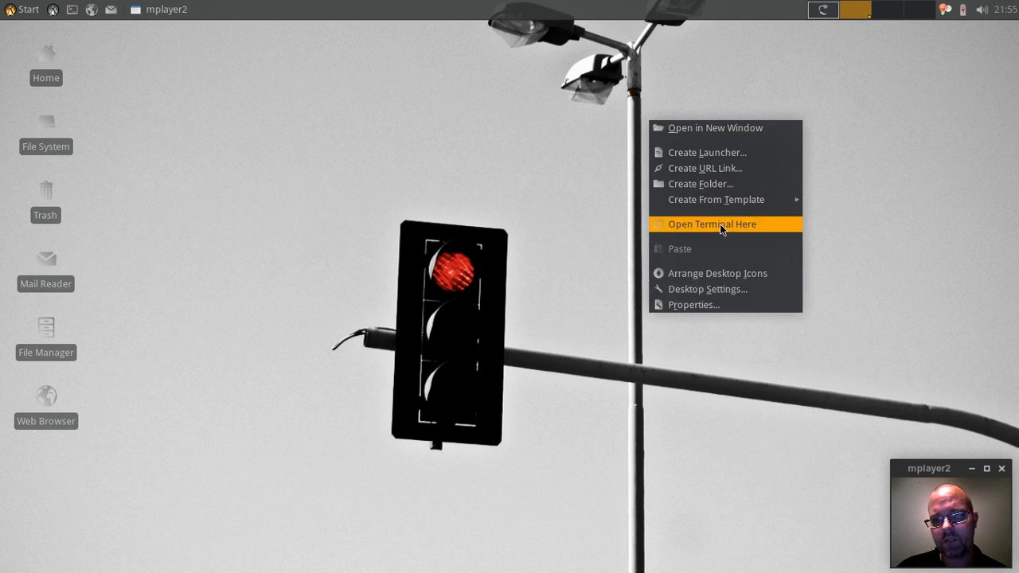
click(588, 231)
right_click(585, 232)
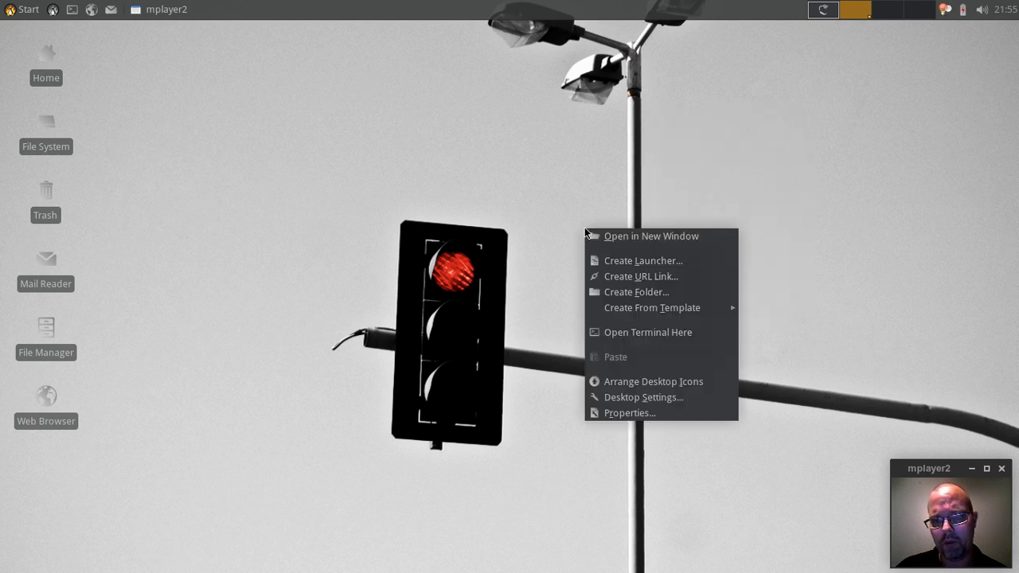
click(640, 397)
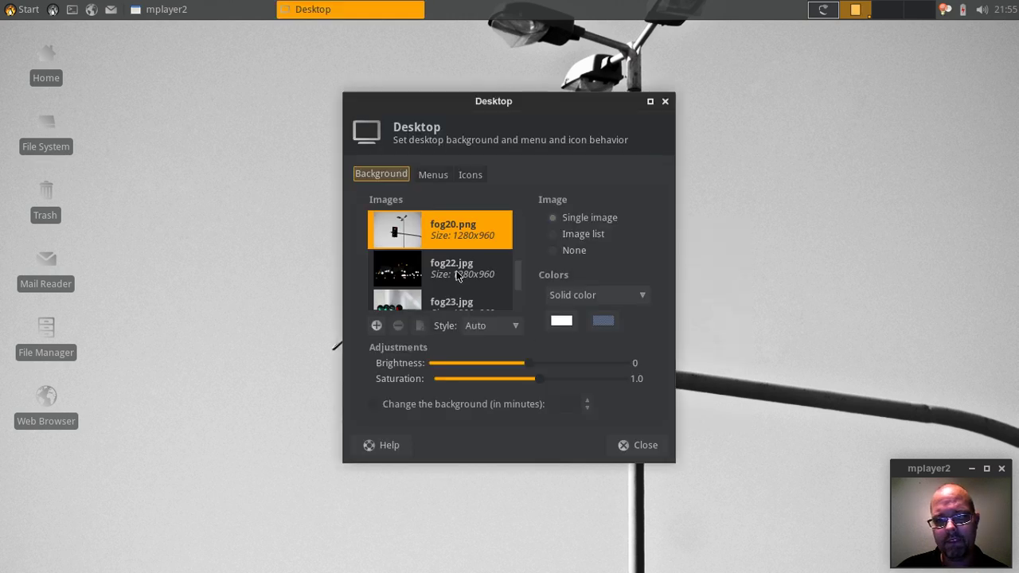
- Preview wallpapers fog22.jpg, fog19.jpg and fog15.jpg, settle on fog20.png, and close the settings
click(457, 274)
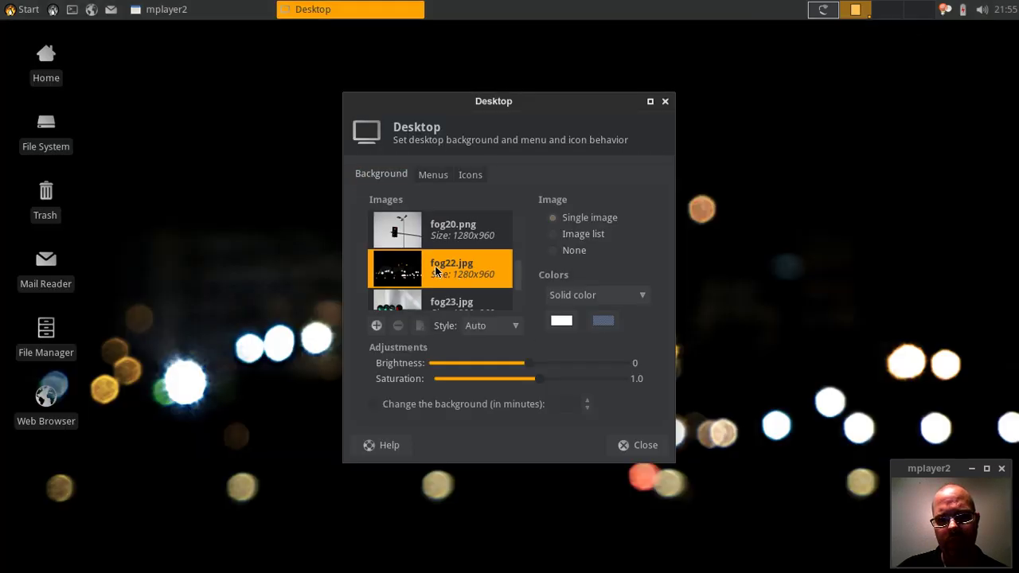
key(Down)
key(Down)
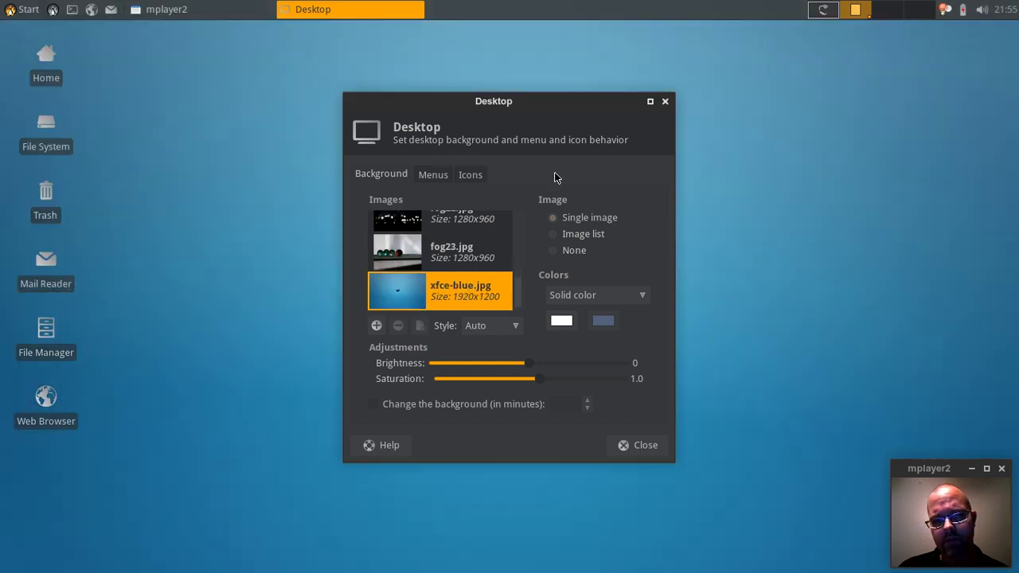
key(Up)
key(Up)
key(Up)
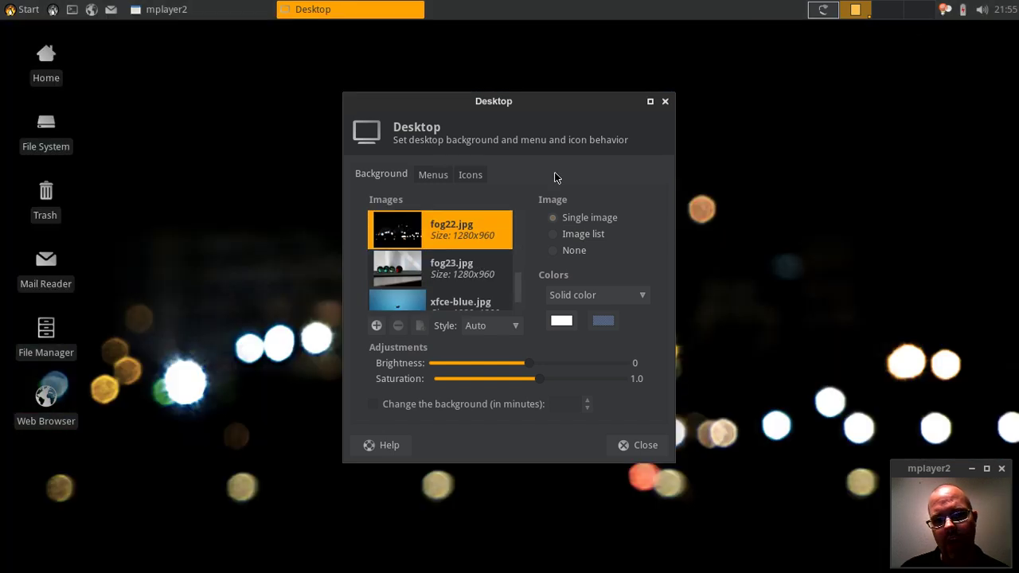
key(Up)
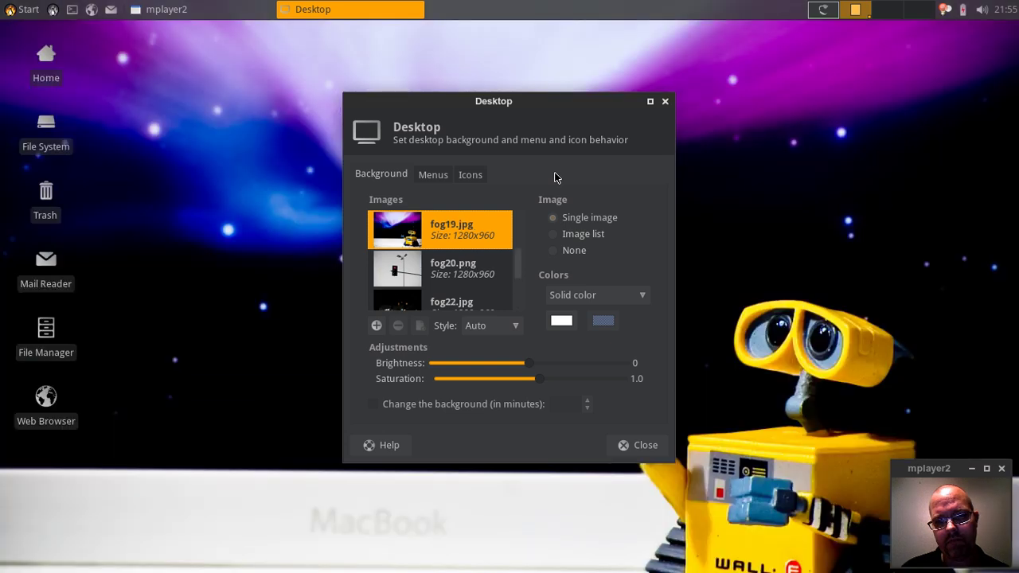
key(Up)
key(Up)
key(Up)
key(Up)
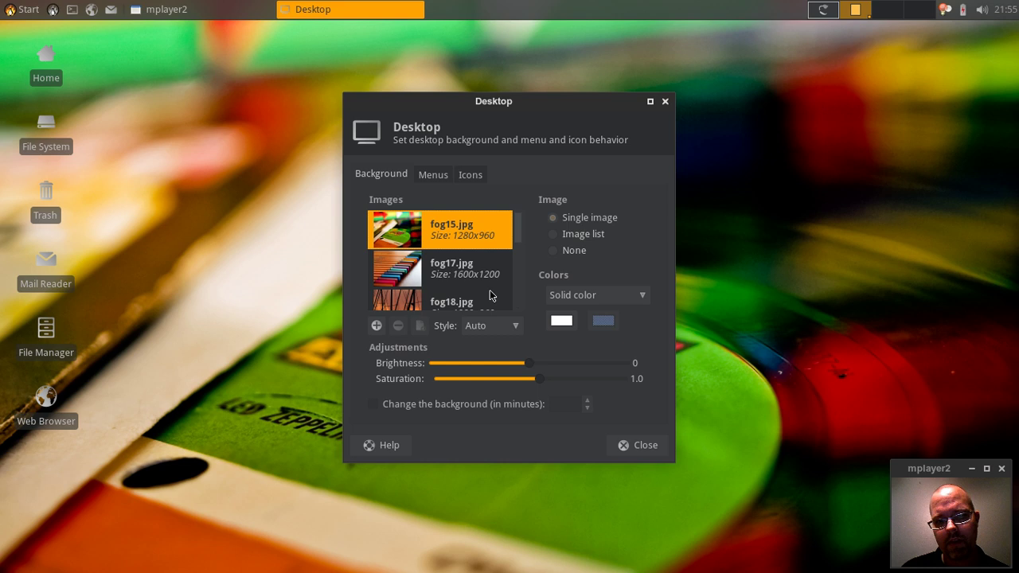
key(Down)
key(Down)
key(Down)
key(Down)
key(Down)
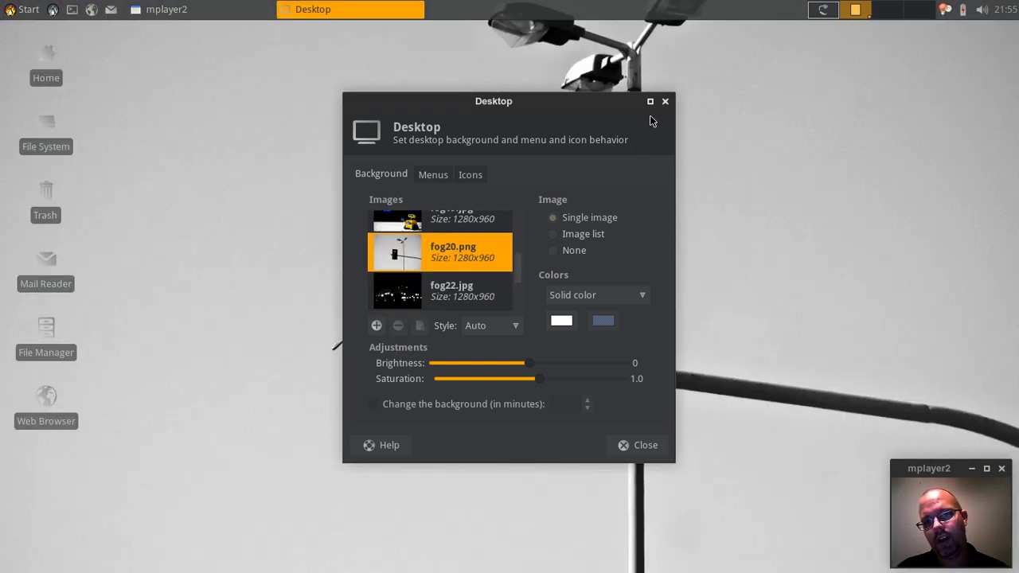
click(664, 101)
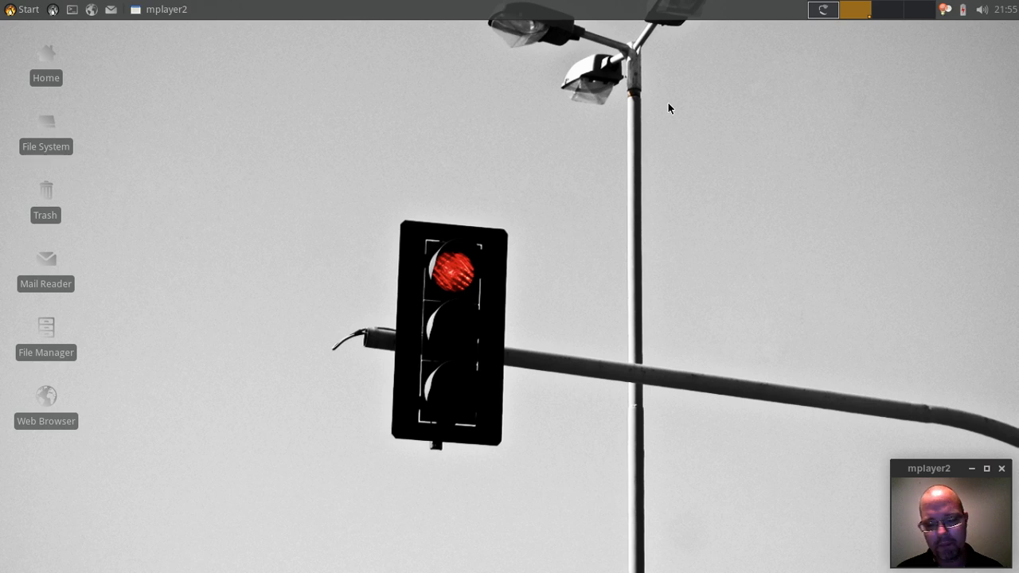
- Return to the workspace where Iceweasel shows the Redshift Launchpad page
key(ctrl+alt+Left)
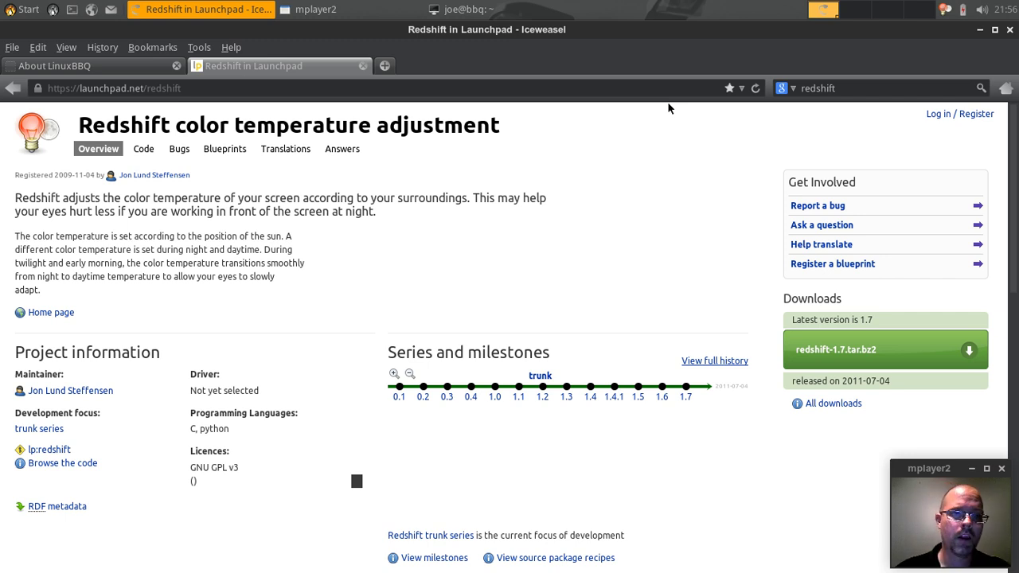
- Launch Word Processor from the Office section of the terminal LinuxBBQ app menu
scroll(844, 126, down, 6)
scroll(342, 119, up, 6)
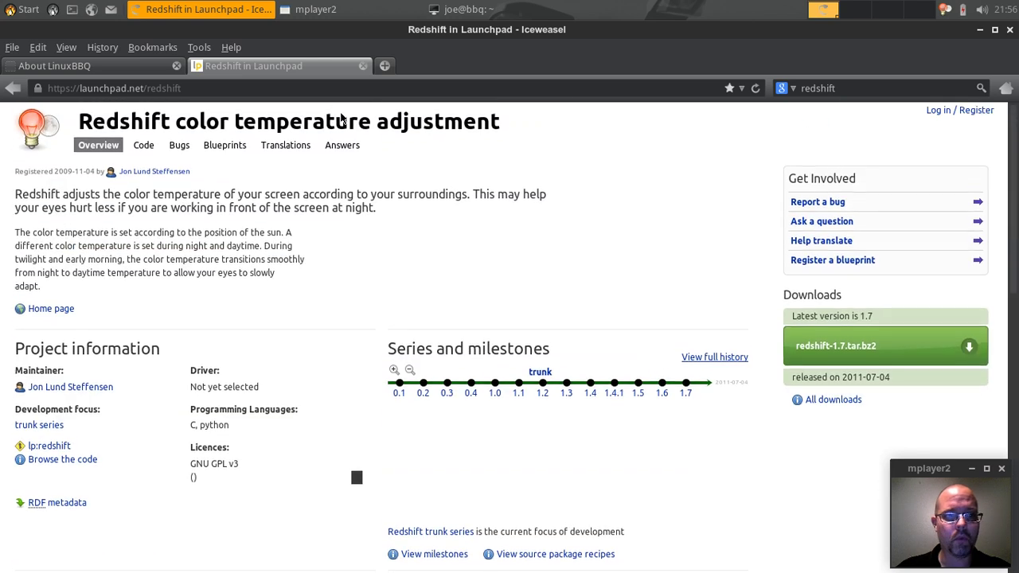
click(53, 10)
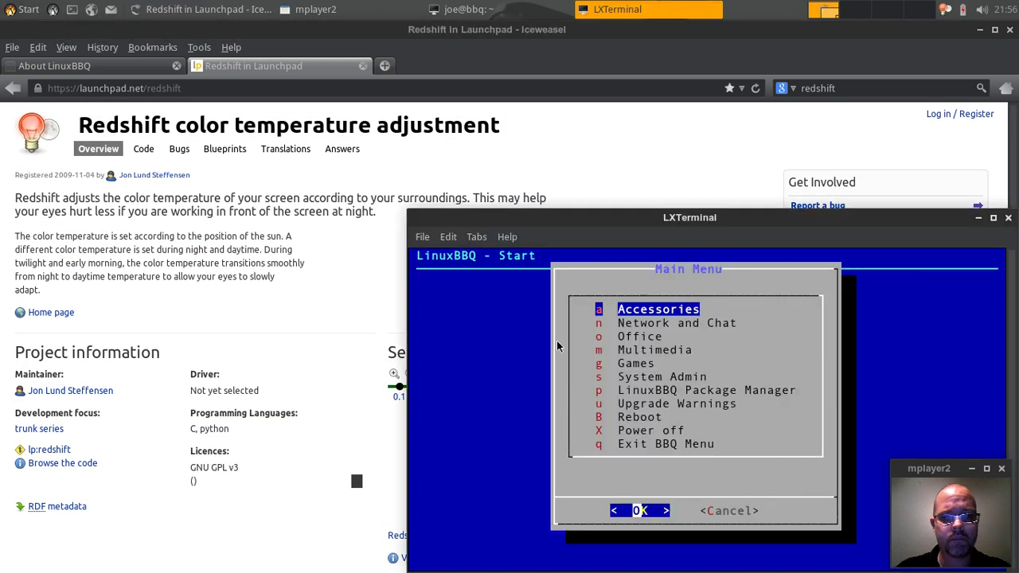
drag(714, 211, 536, 90)
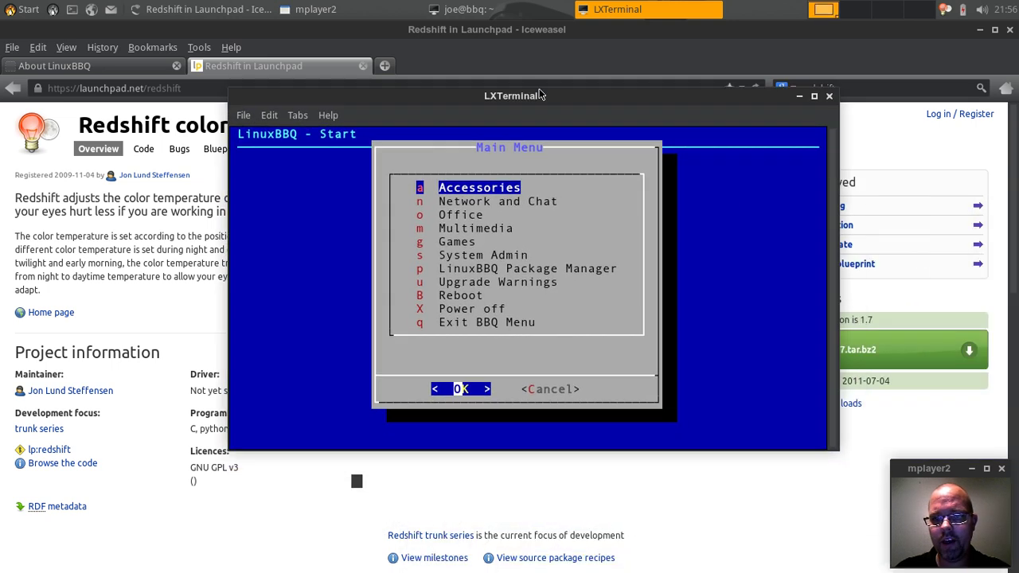
key(Down)
key(Down)
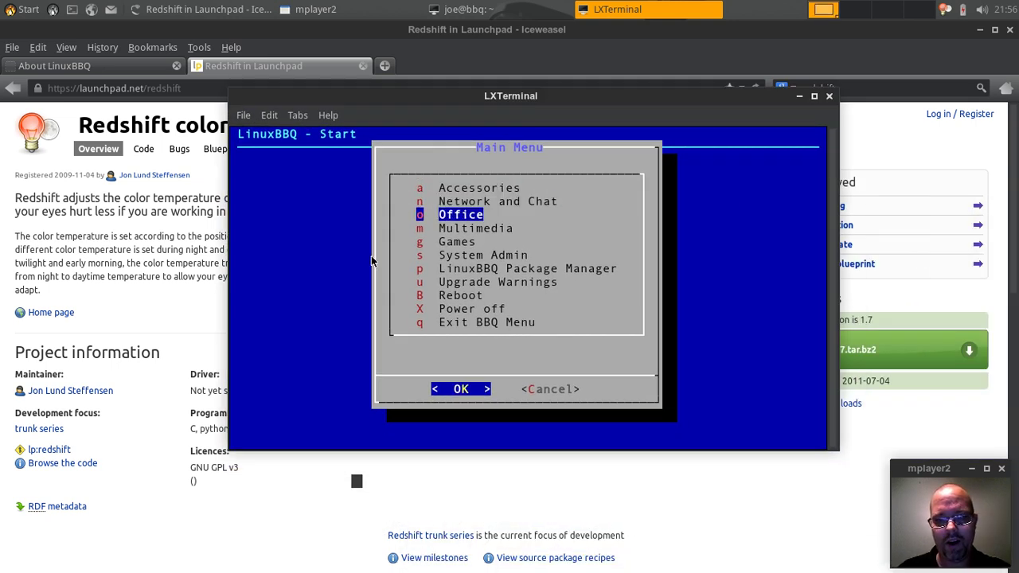
key(Return)
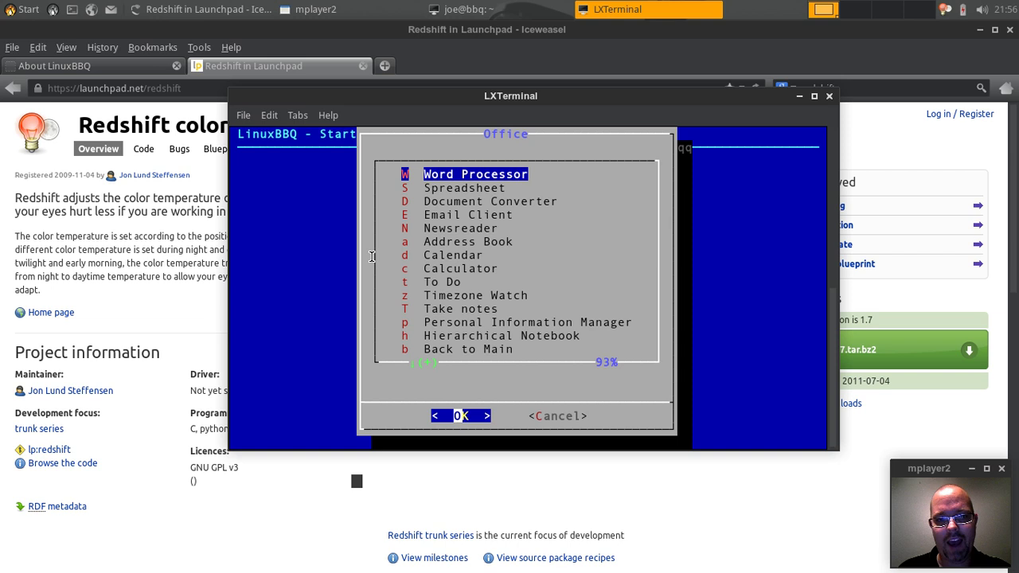
key(Return)
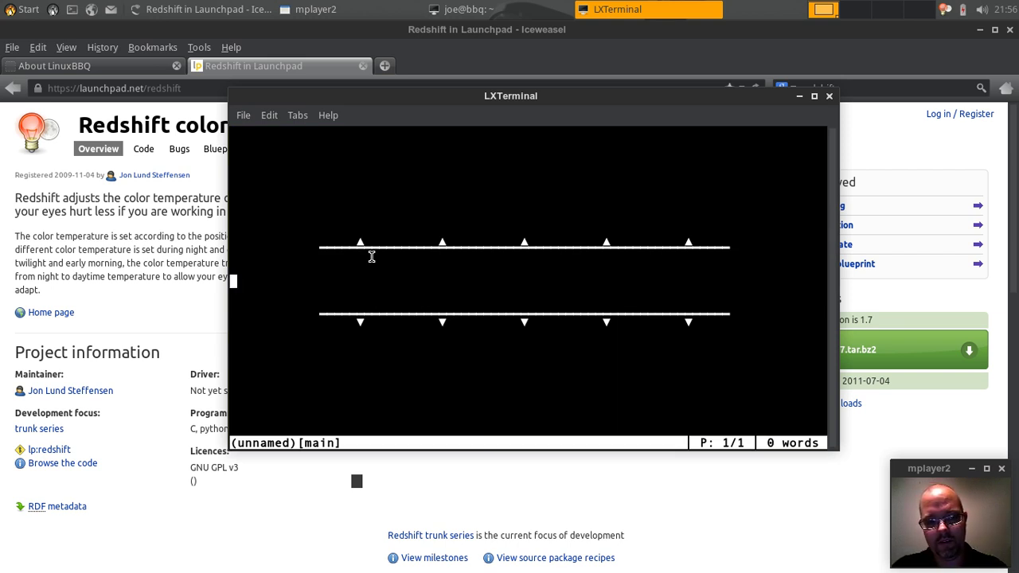
- Type a line of filler text in WordGrinder, start a new paragraph, then close the terminal
text(fkdj fkdj fdk)
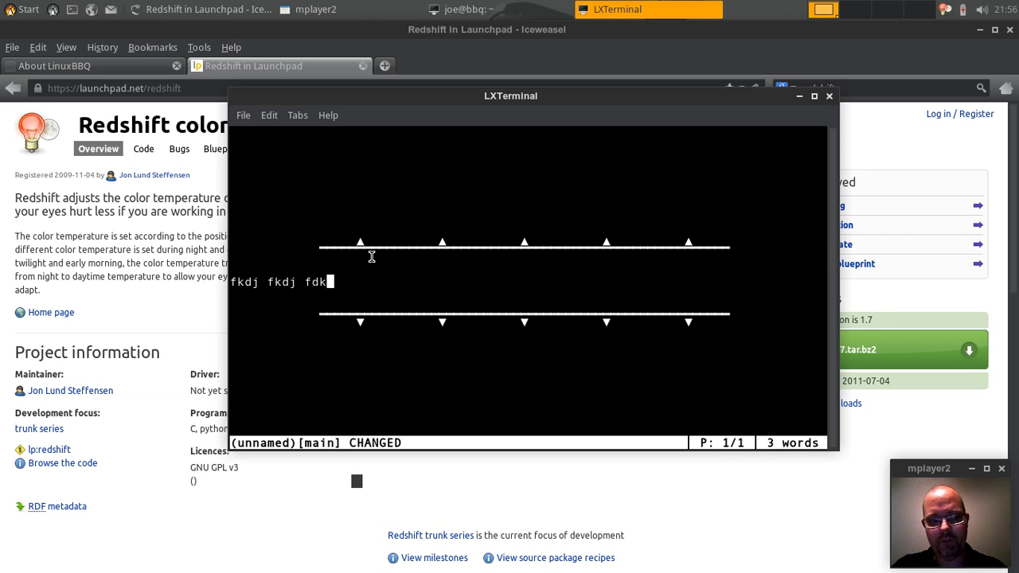
text(f dks fdksj dsf djfdklf jdkfld jslf j fkl)
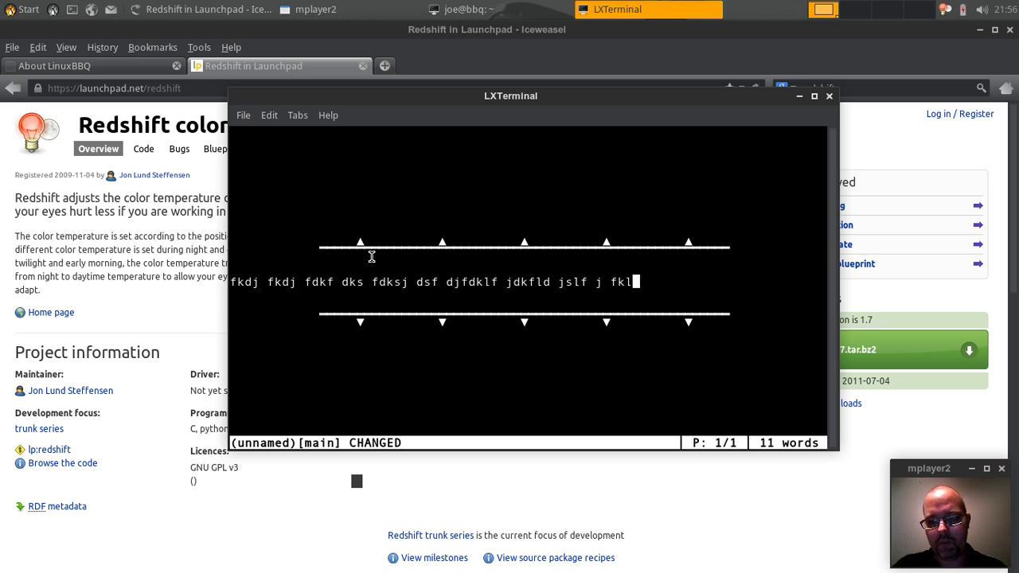
text(jfjddk fl)
key(Return)
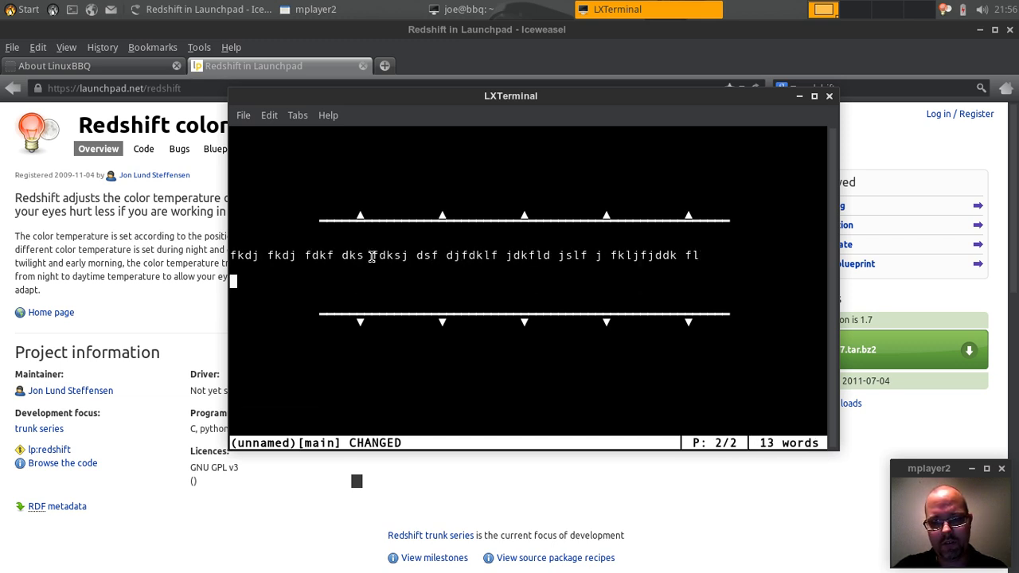
click(828, 97)
- Relaunch the LinuxBBQ terminal menu, move its window up, and highlight Games
click(60, 9)
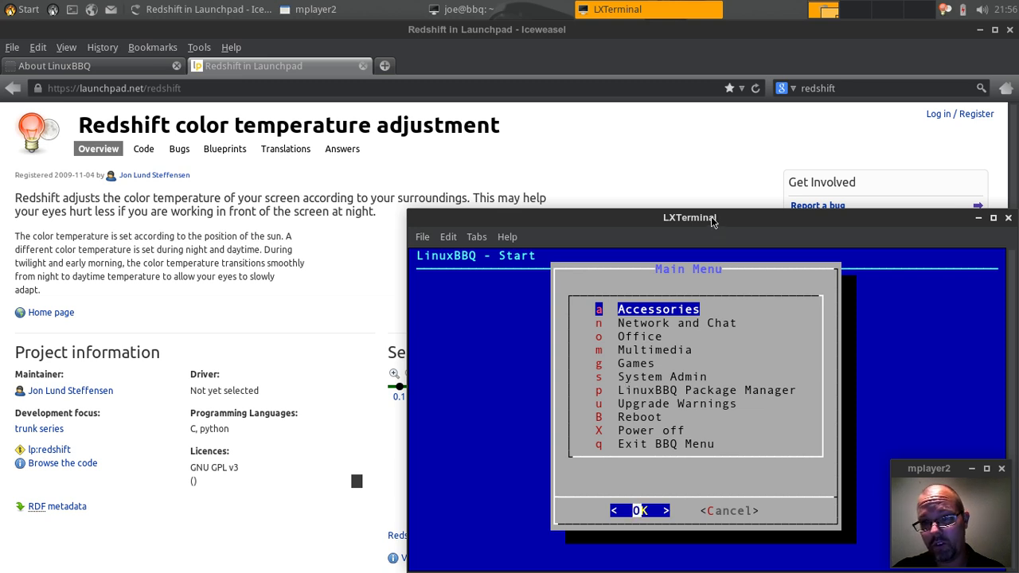
drag(711, 216, 635, 89)
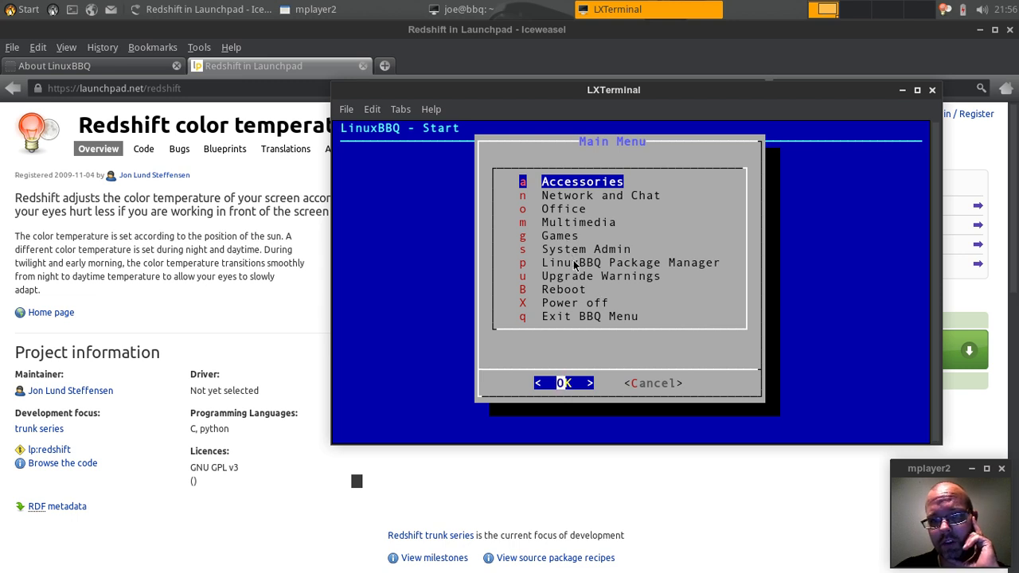
key(Down)
key(Down)
key(Down)
key(Down)
- Open the Games list, launch wargames, and answer 'yes' to return to the menu
key(Return)
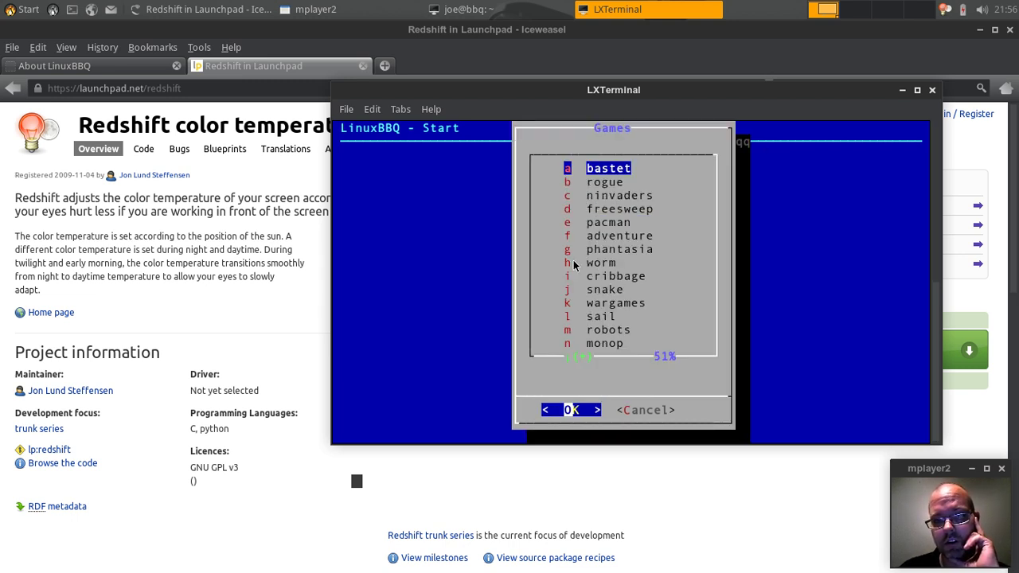
key(Down)
key(Down)
key(Down)
key(Down)
key(Down)
key(Down)
key(Down)
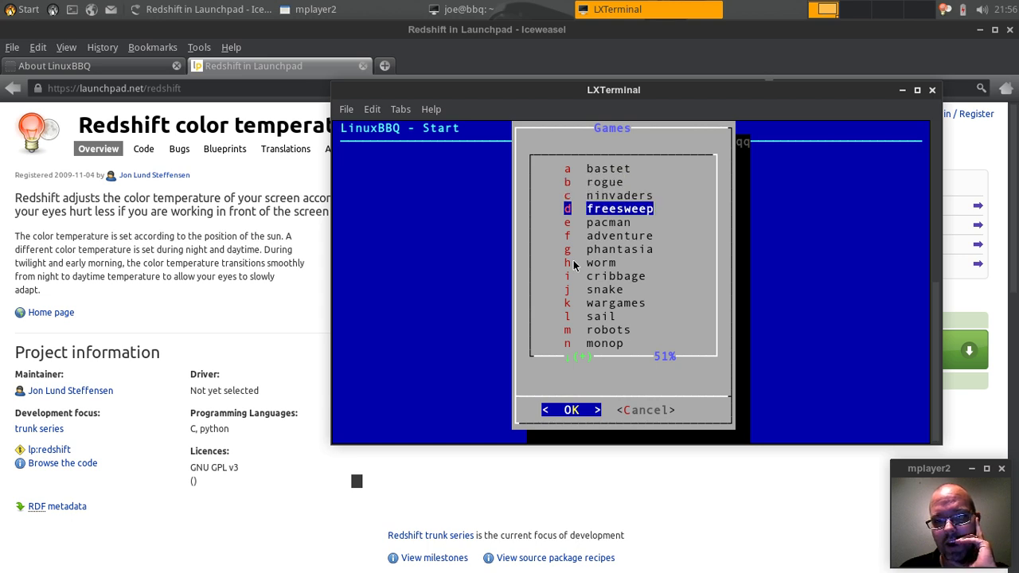
key(Down)
key(Down)
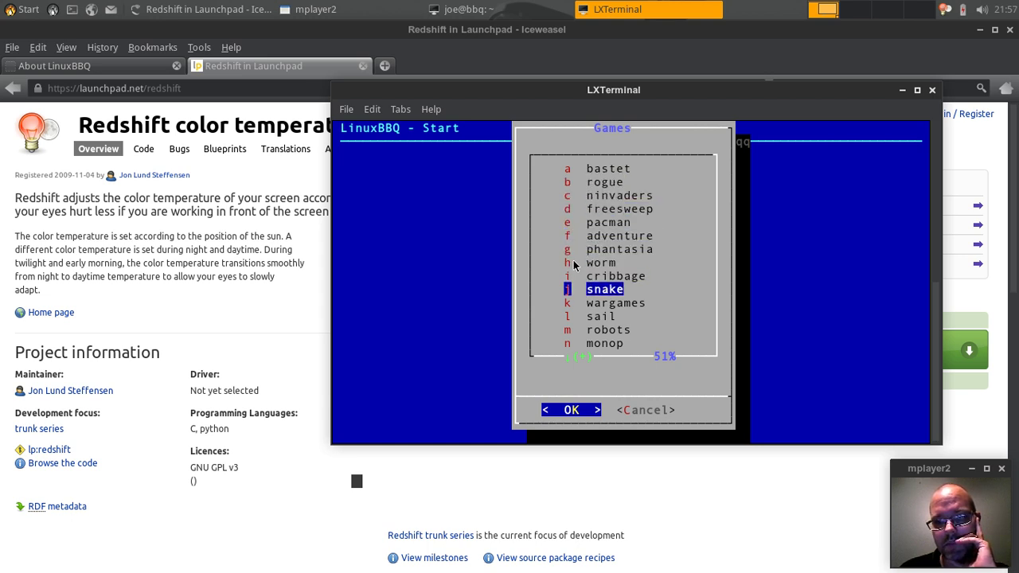
key(Up)
key(Up)
key(Down)
key(Down)
key(Down)
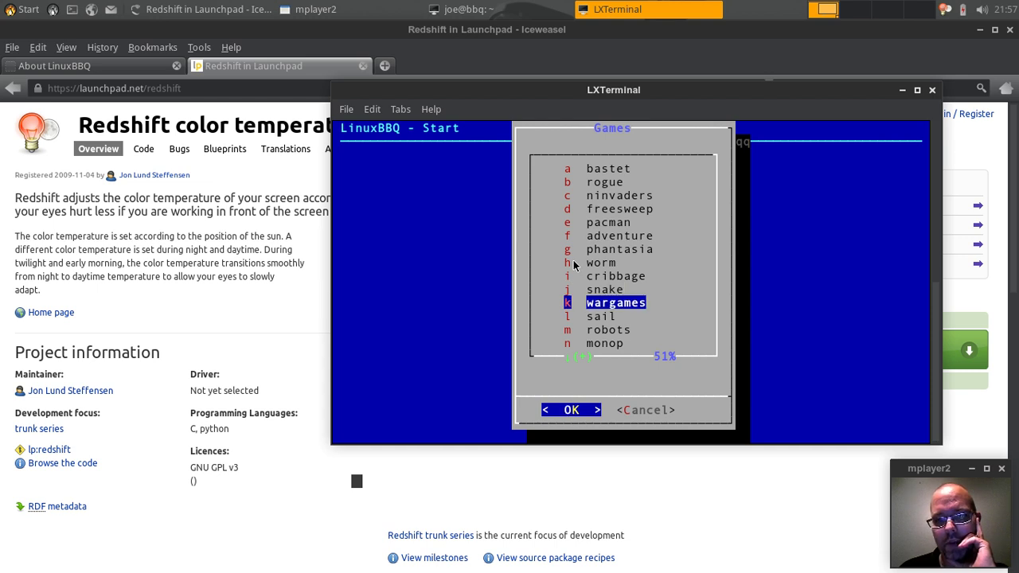
key(Return)
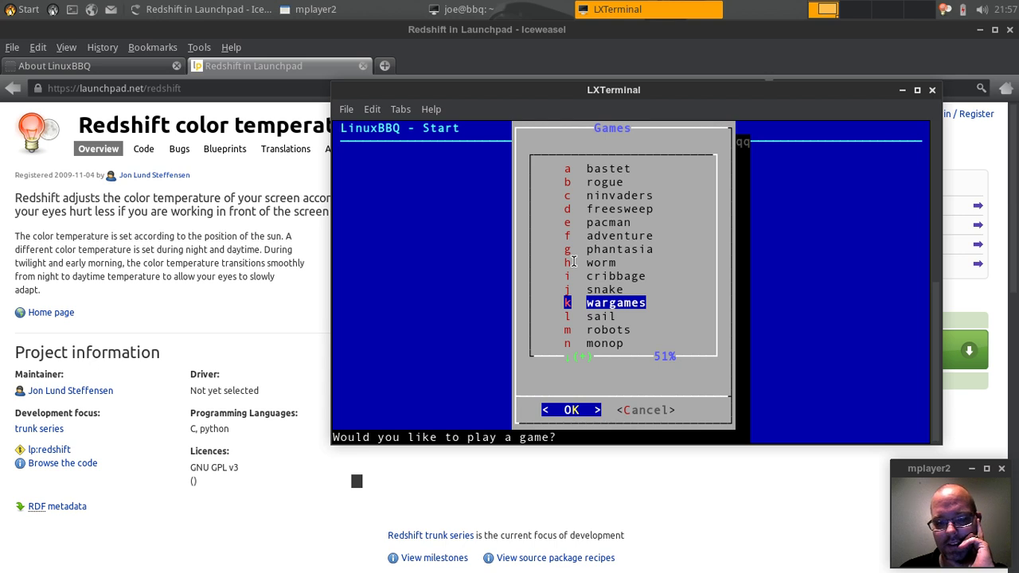
text(y)
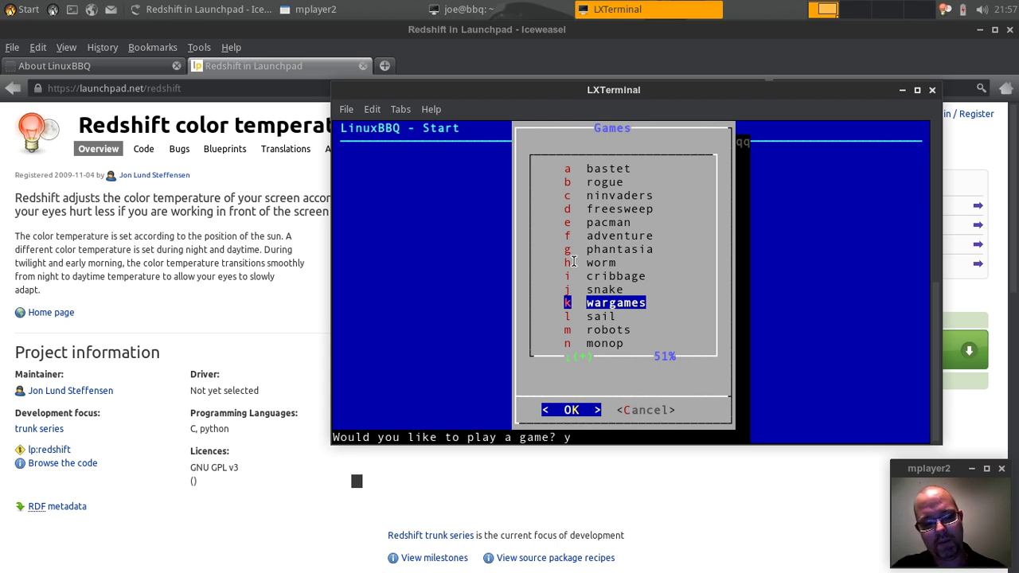
text(es)
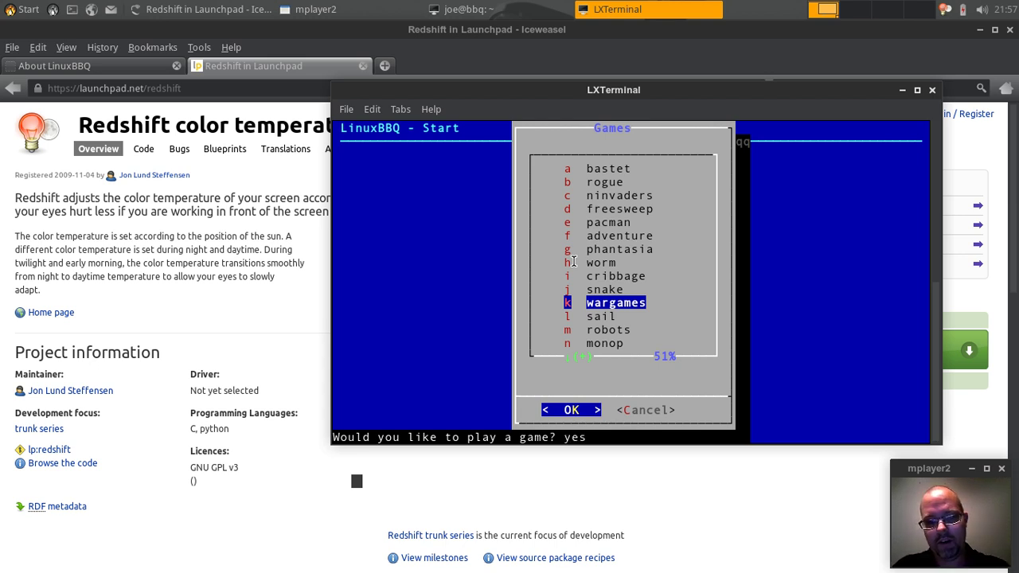
key(Return)
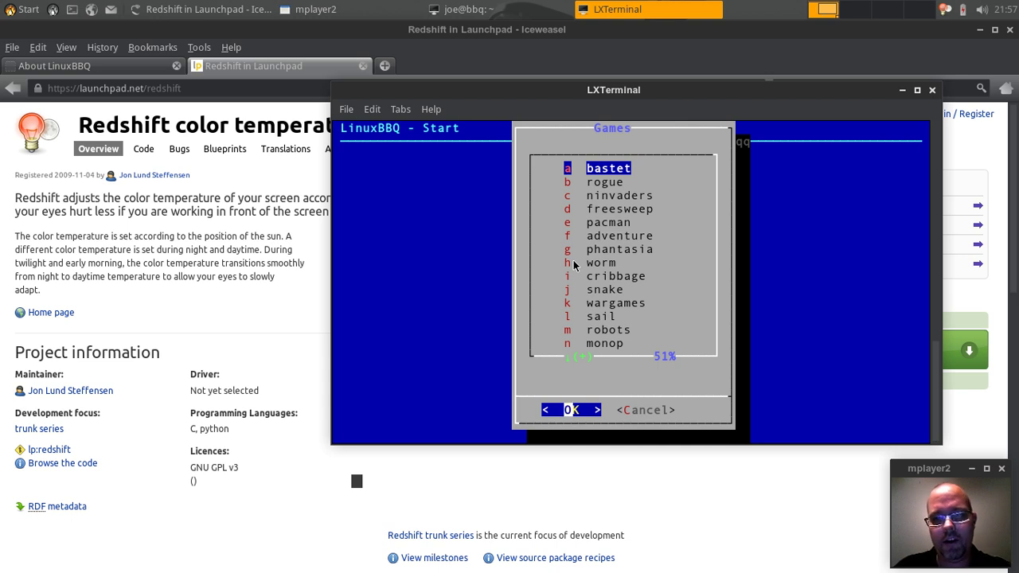
- Browse the games past freesweep and pacman, then launch rogue and try a move
key(Down)
key(Down)
key(Down)
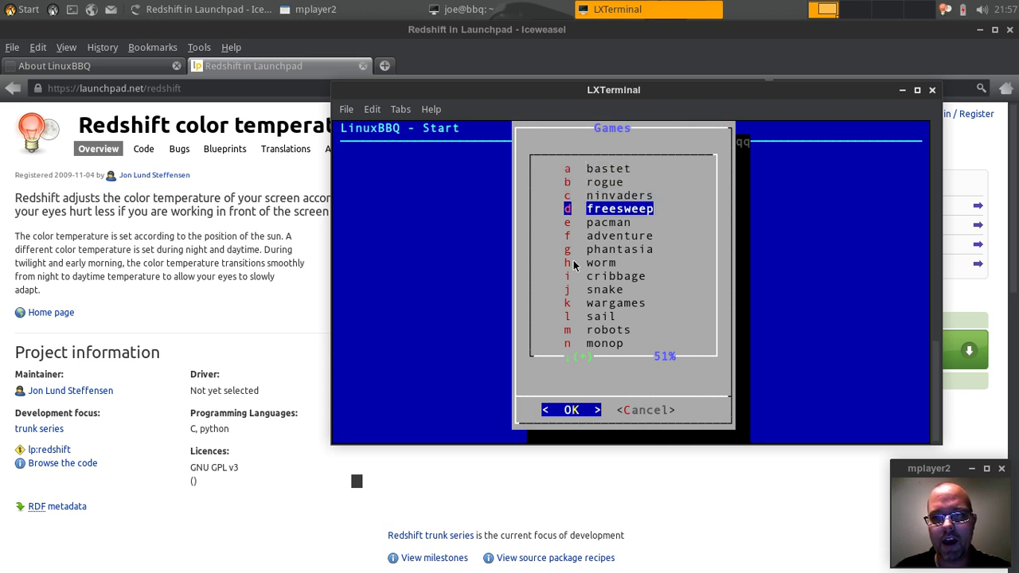
key(Down)
key(Down)
key(Down)
key(Down)
key(Down)
key(Down)
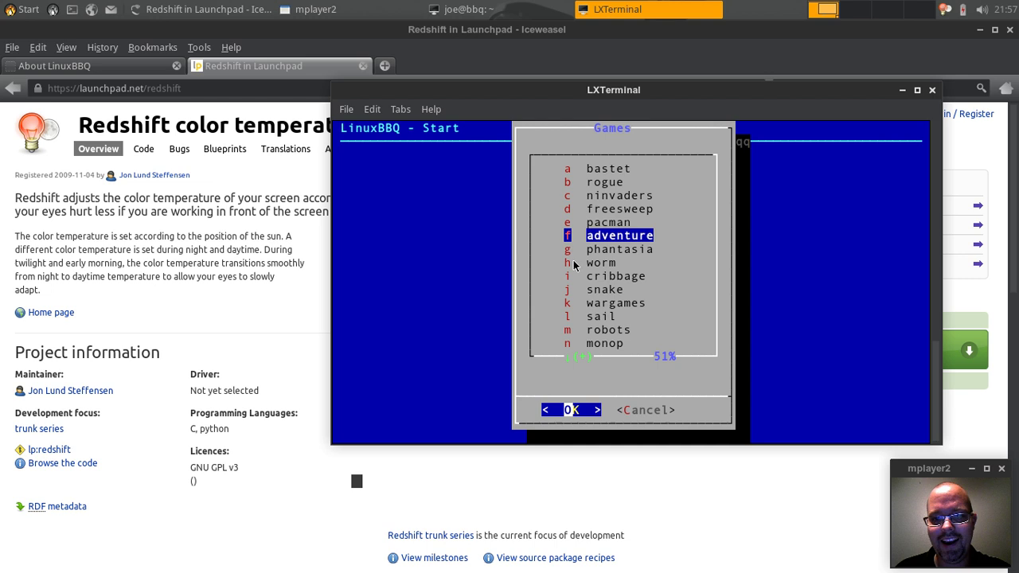
key(Down)
key(Down)
key(Up)
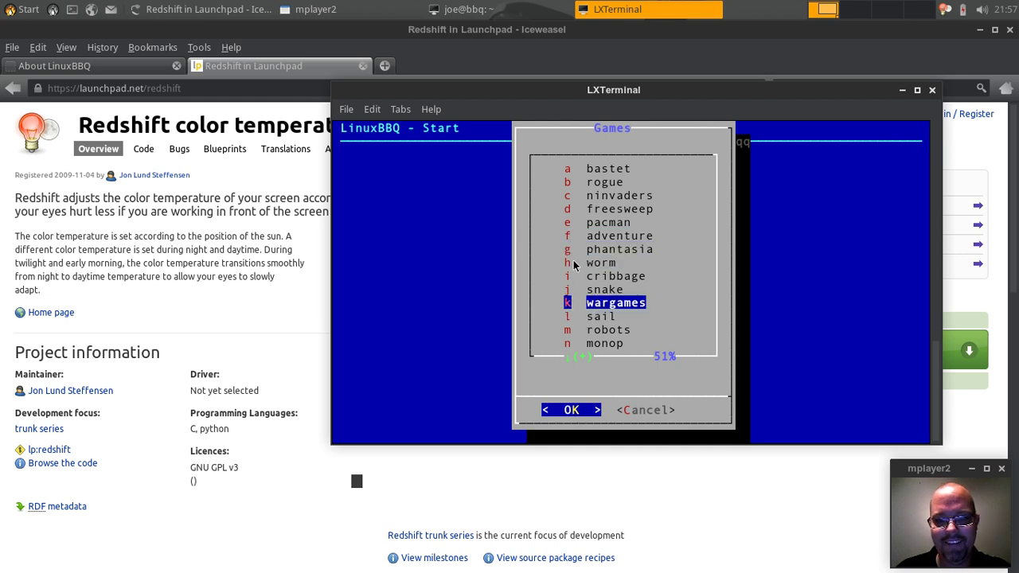
key(Home)
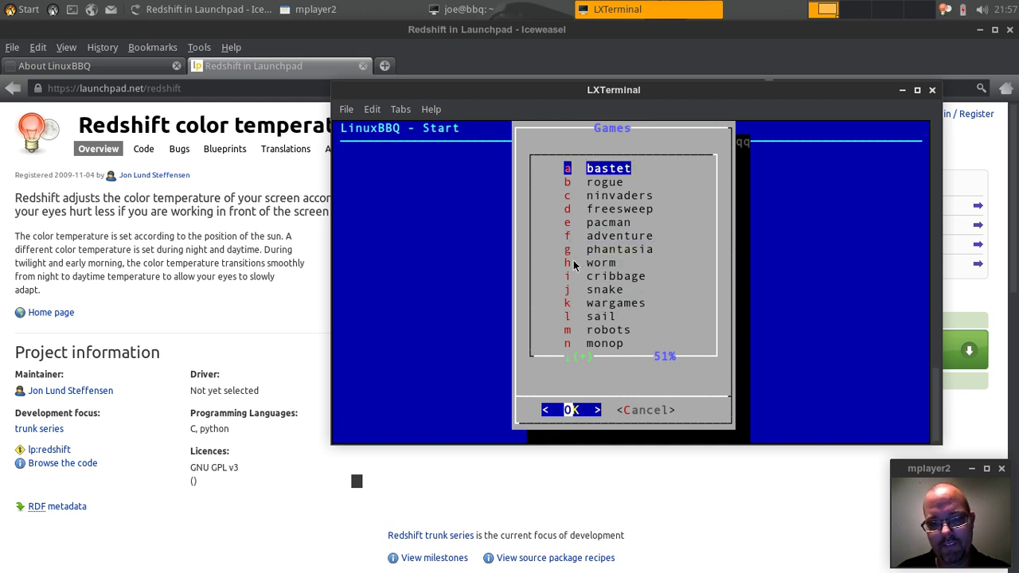
key(Down)
key(Down)
key(Down)
key(Down)
key(Down)
key(Down)
key(Down)
key(Down)
key(Down)
key(Down)
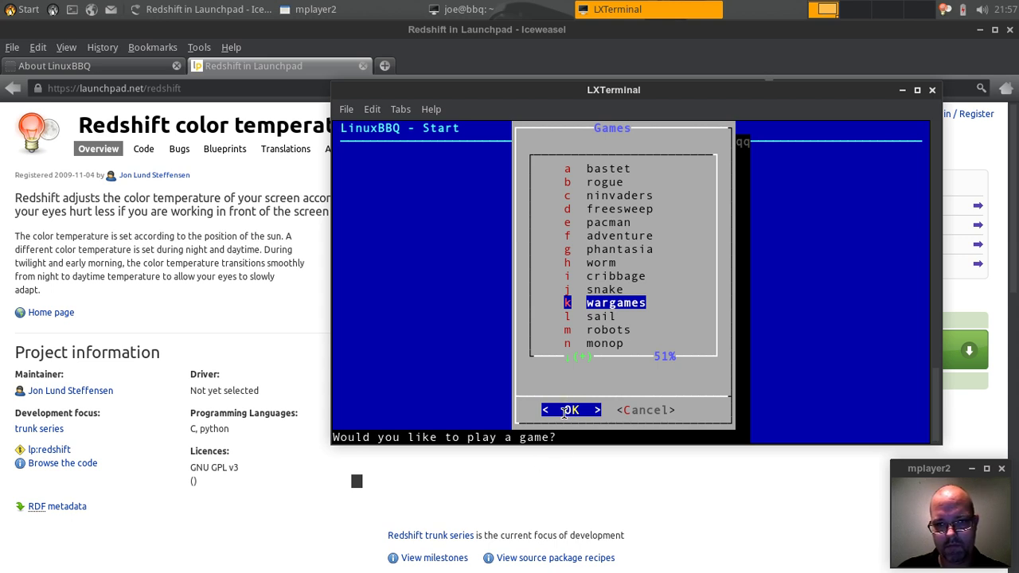
key(Home)
key(Down)
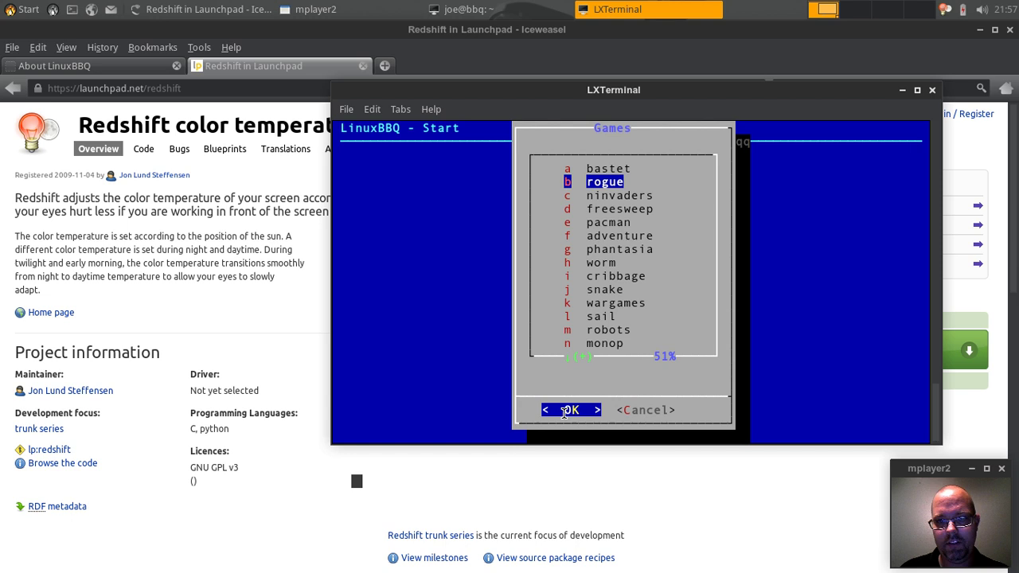
key(Return)
key(Down)
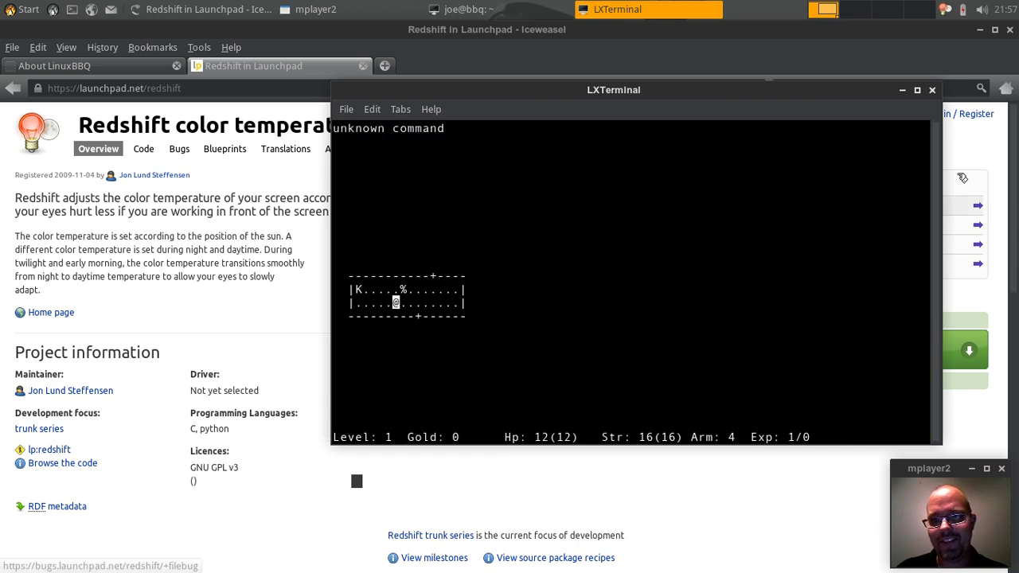
- Close the terminal and browse the application menu's Accessories submenu before dismissing it
click(933, 92)
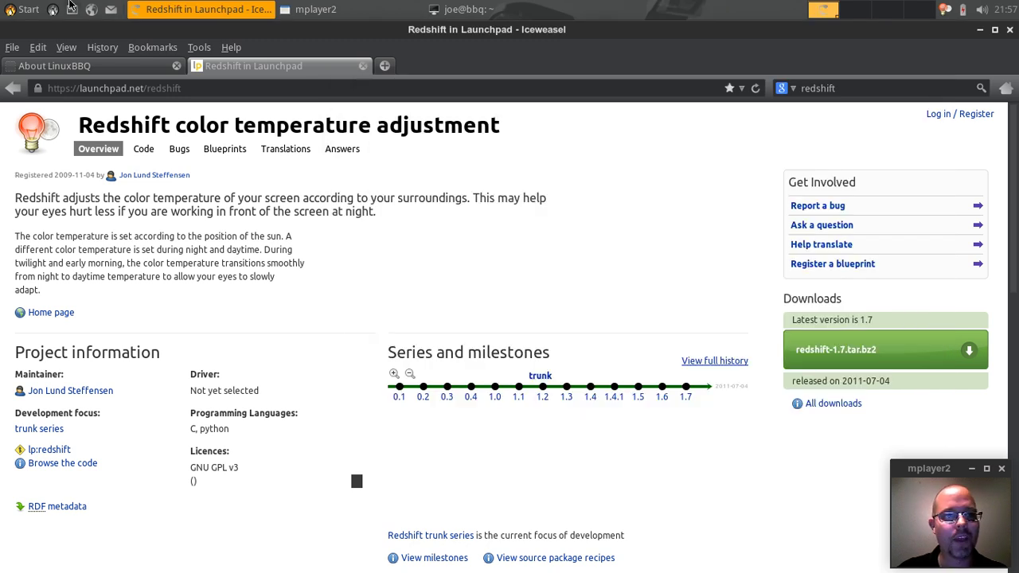
click(26, 9)
key(Down)
key(Down)
key(Down)
key(Down)
key(Down)
key(Down)
key(Down)
key(Down)
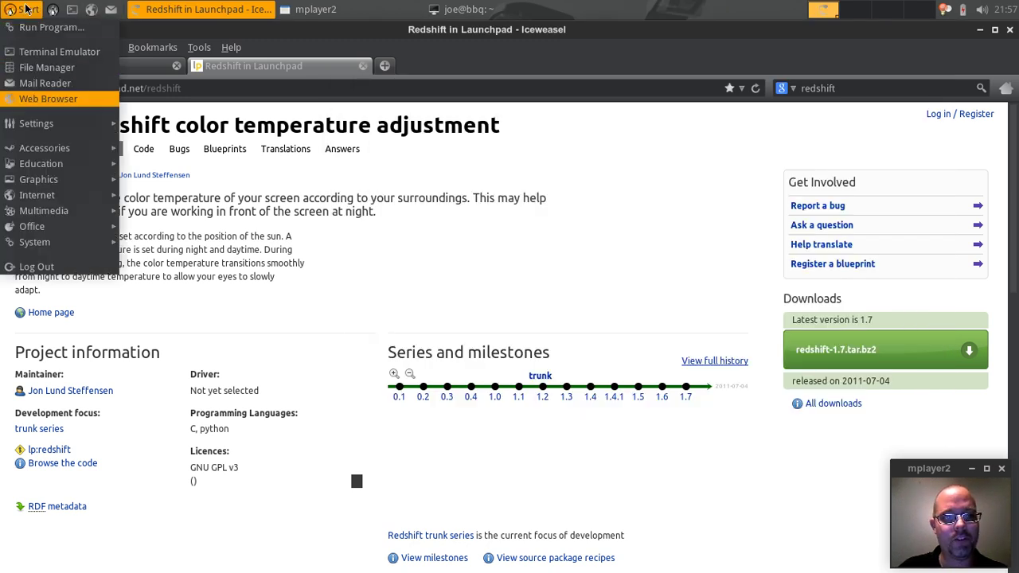
key(Up)
key(Right)
key(Right)
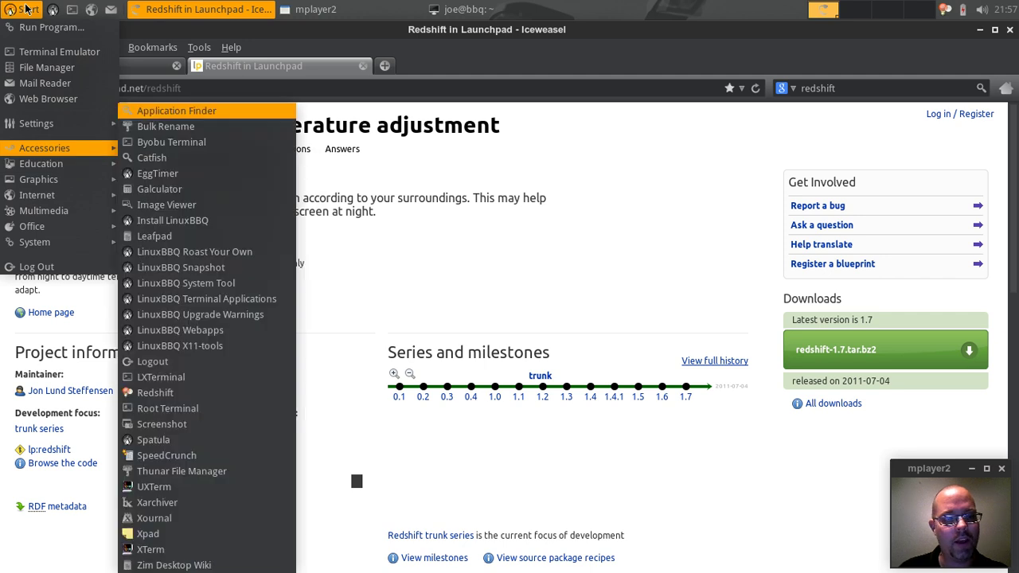
key(Escape)
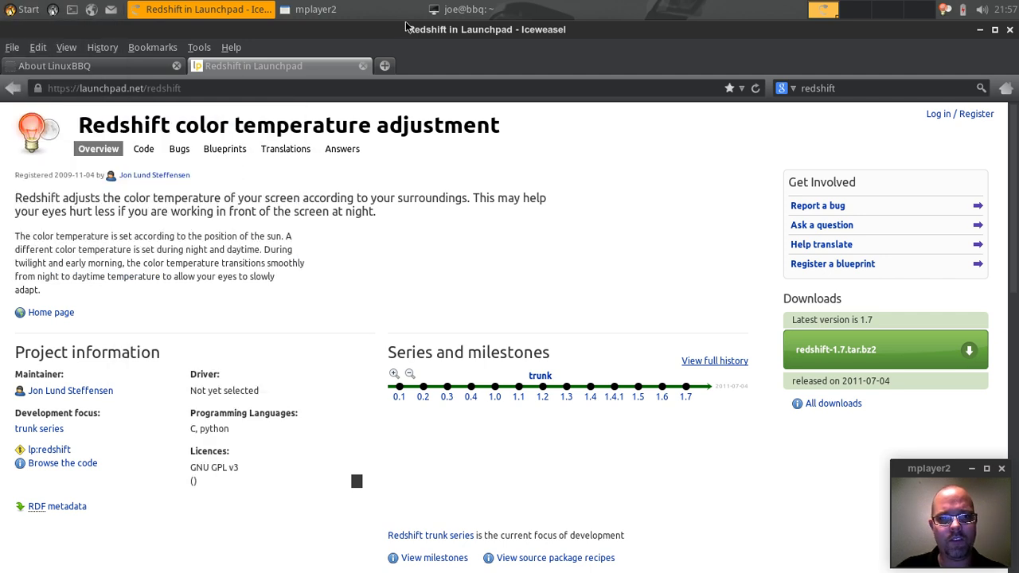
- In the About LinuxBBQ tab, follow the logo to the linuxbbq.org home page
click(58, 64)
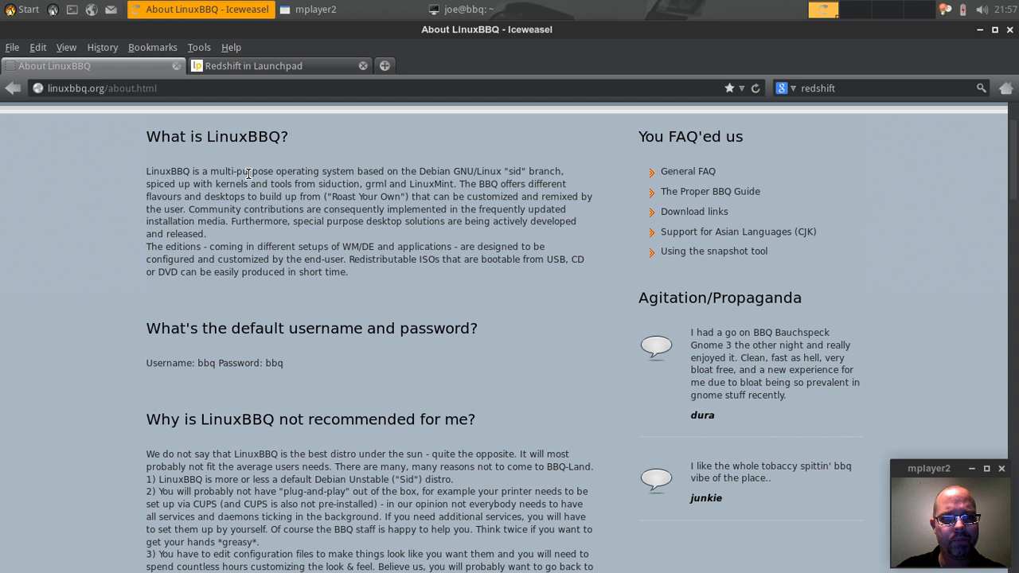
scroll(248, 173, up, 2)
click(169, 155)
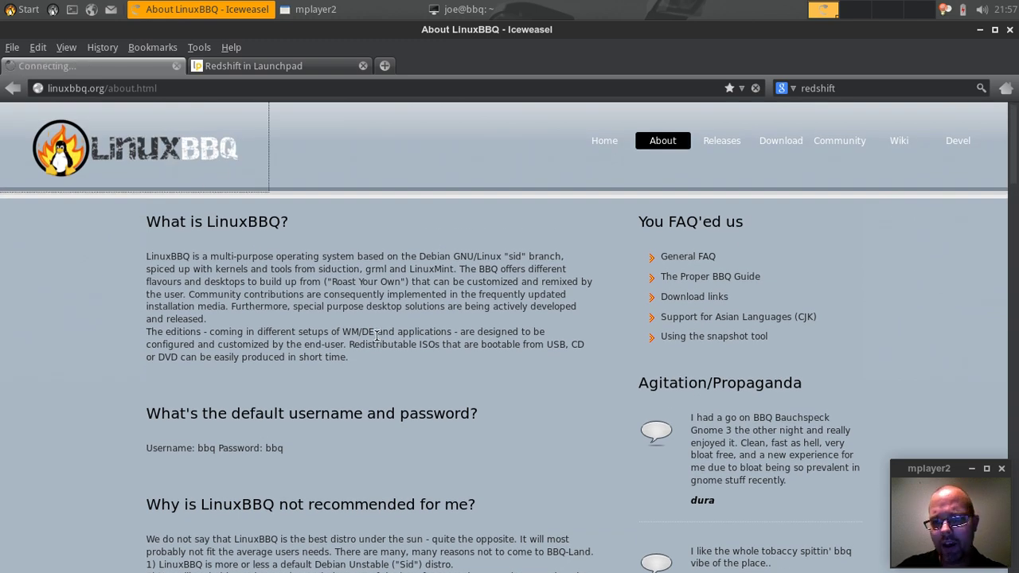
scroll(314, 388, down, 1)
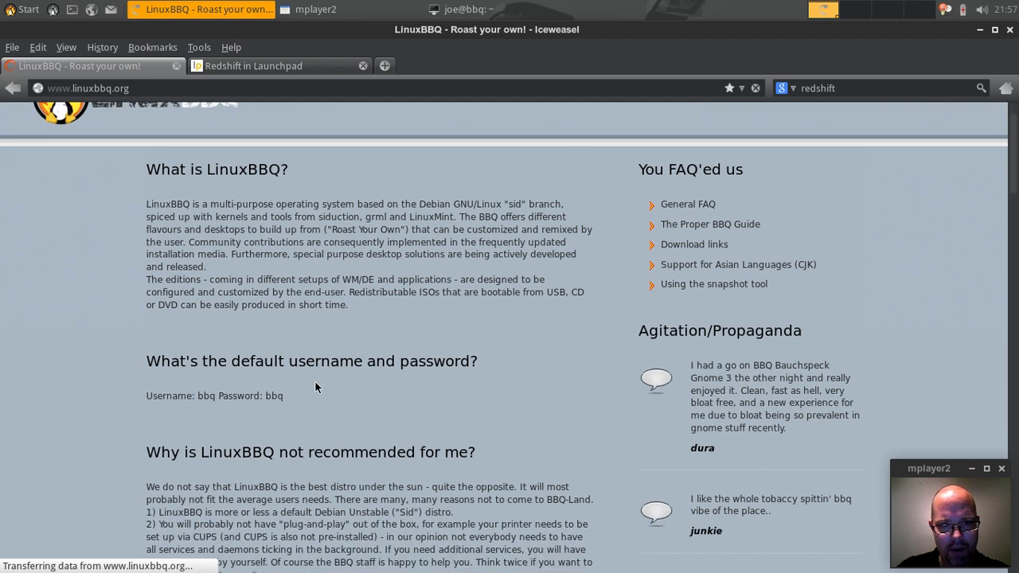
scroll(315, 385, down, 4)
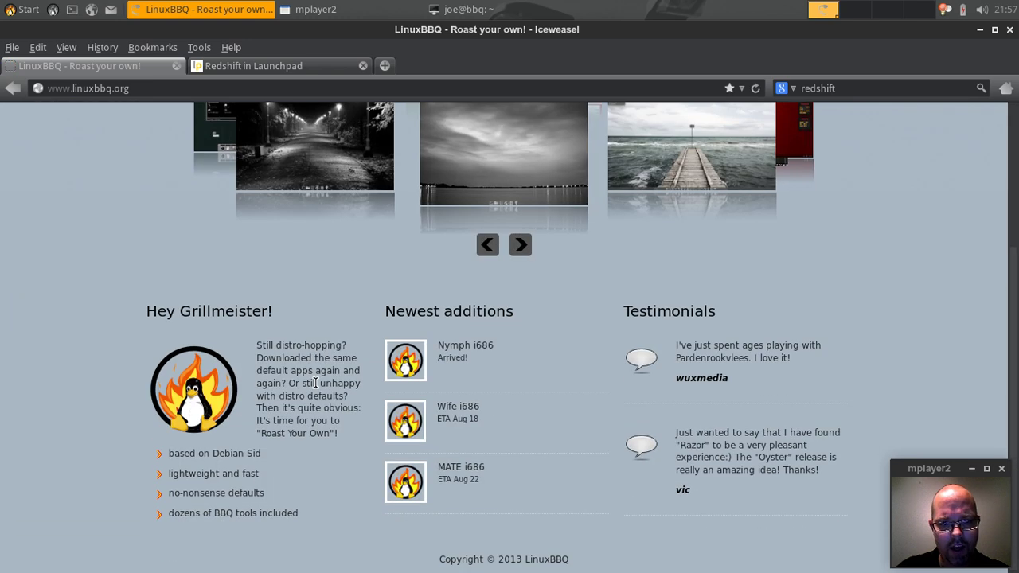
scroll(315, 383, up, 4)
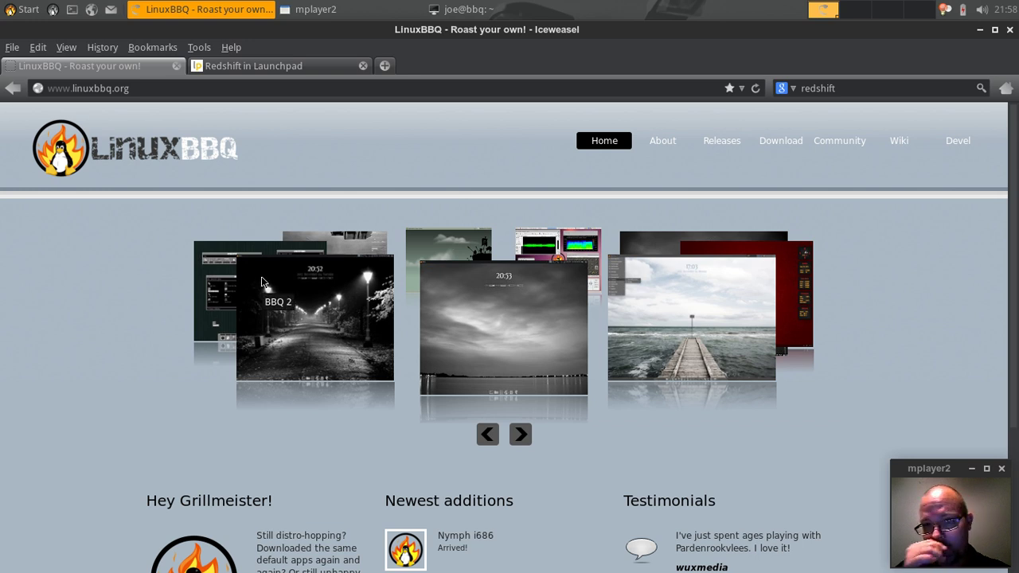
- Open the site's About page at linuxbbq.org/about.html
click(663, 146)
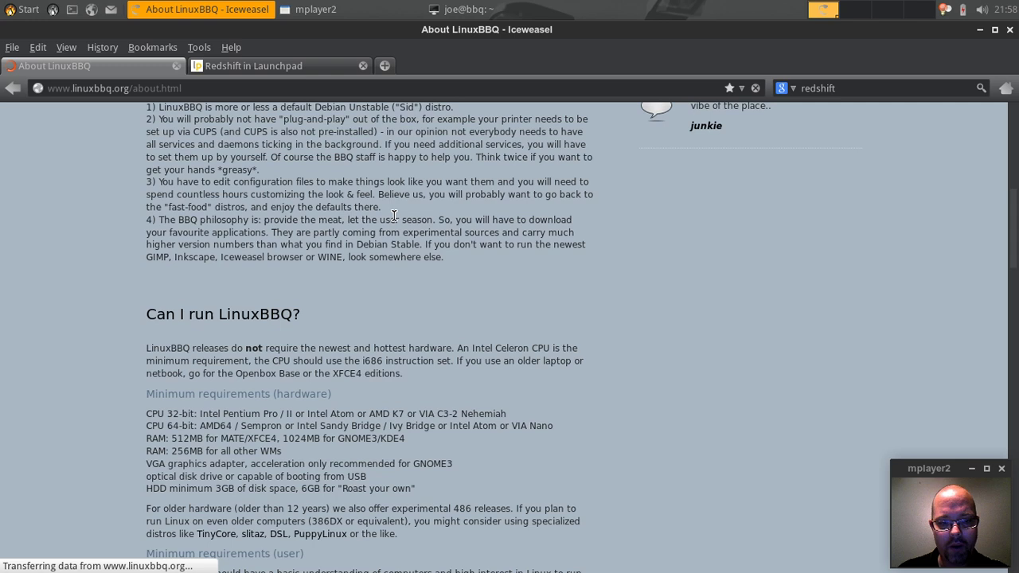
scroll(394, 216, down, 5)
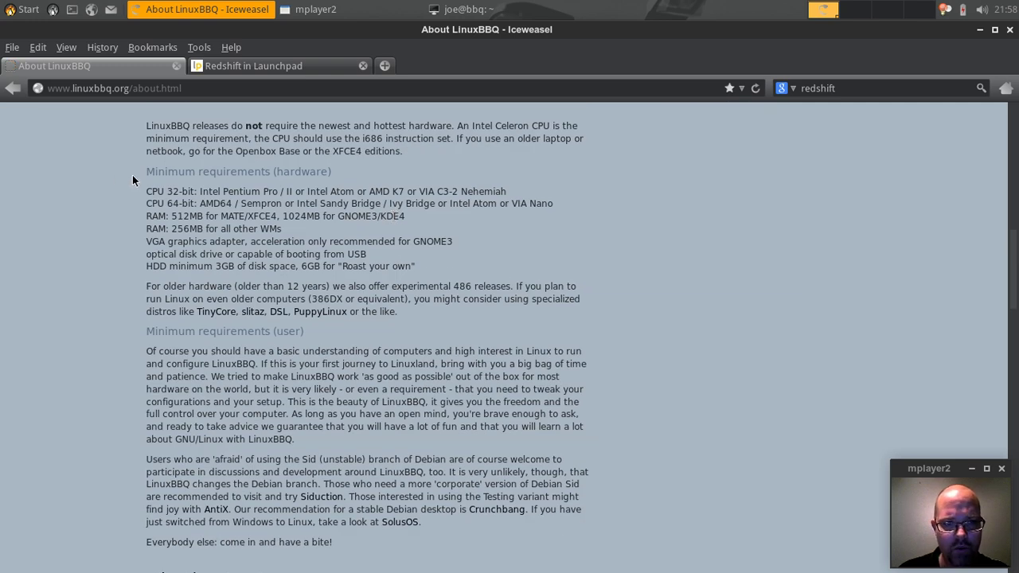
scroll(132, 176, up, 5)
- Browse the application menu's Accessories and Education (Dr.Geo) categories, then close the menu
click(24, 11)
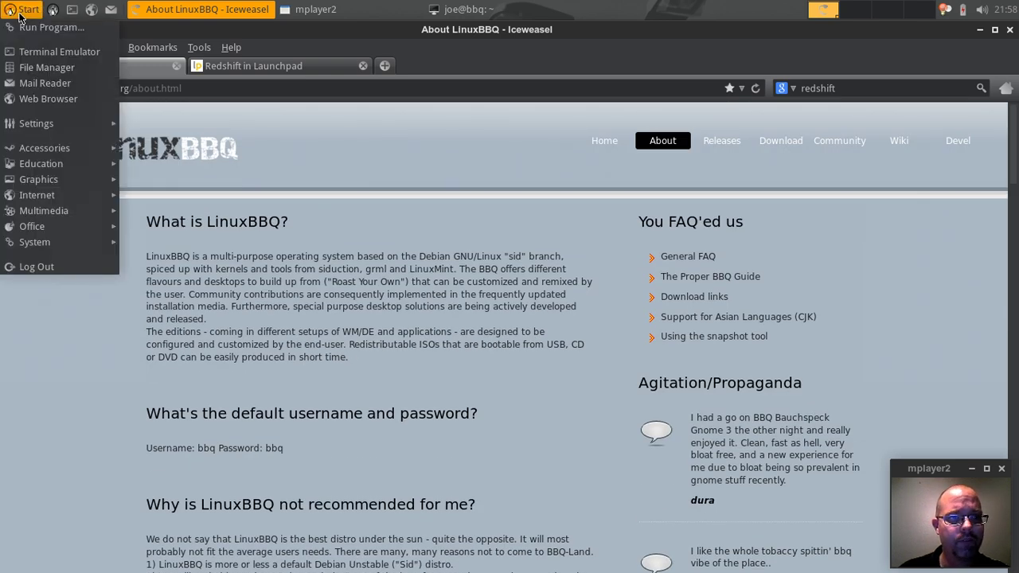
mouse_move(28, 151)
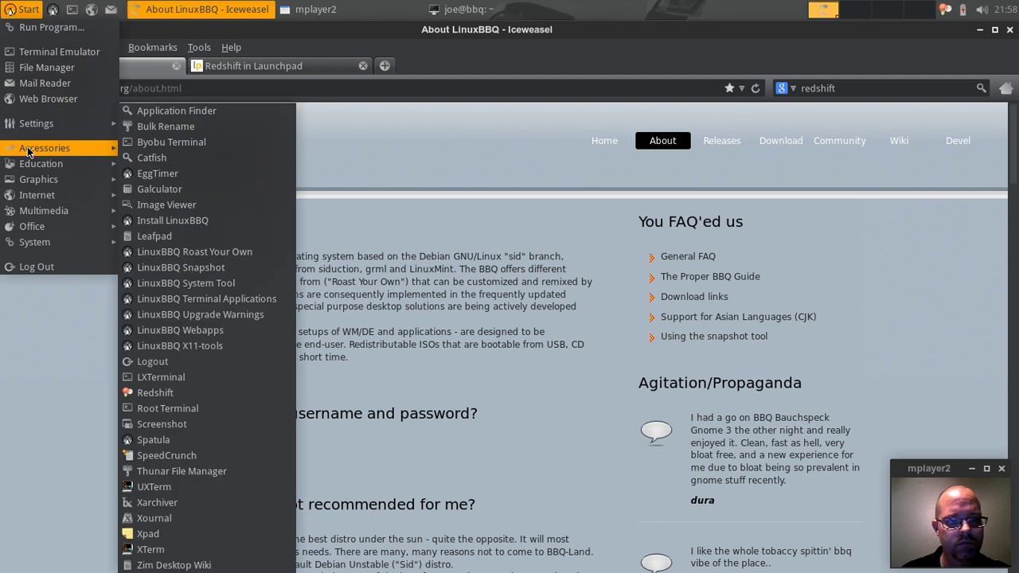
key(Right)
key(Left)
key(Down)
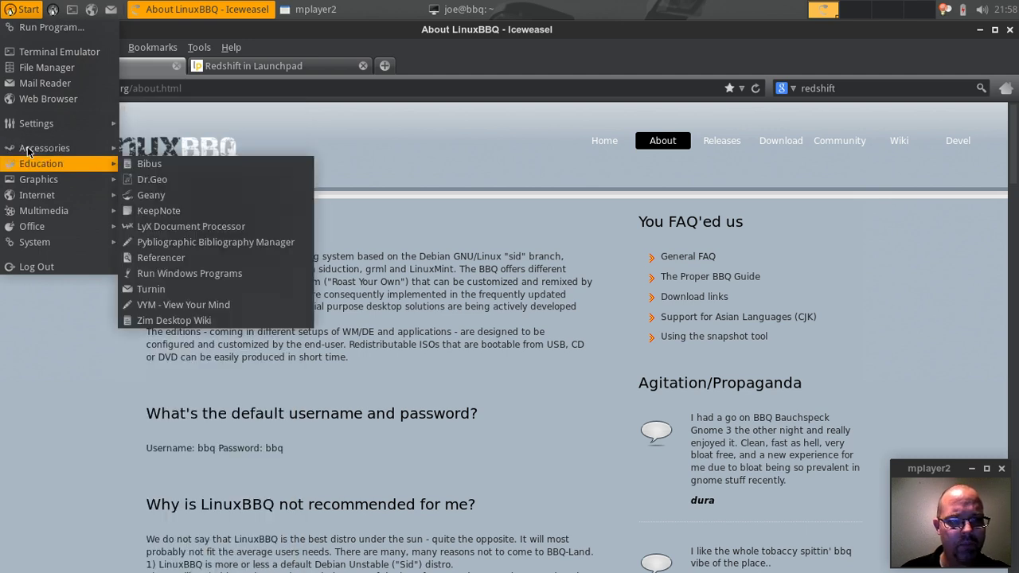
key(Right)
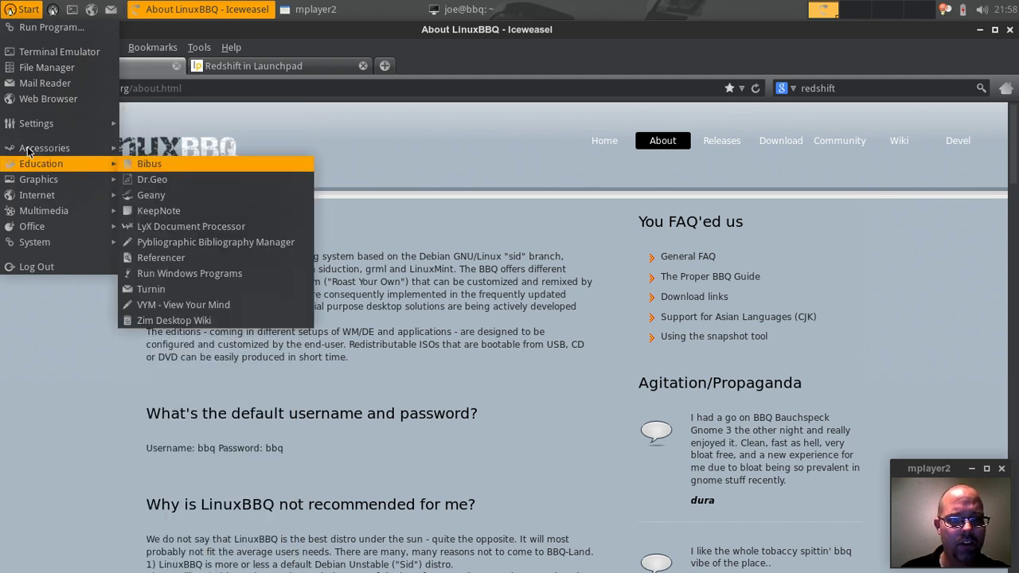
key(Down)
key(Left)
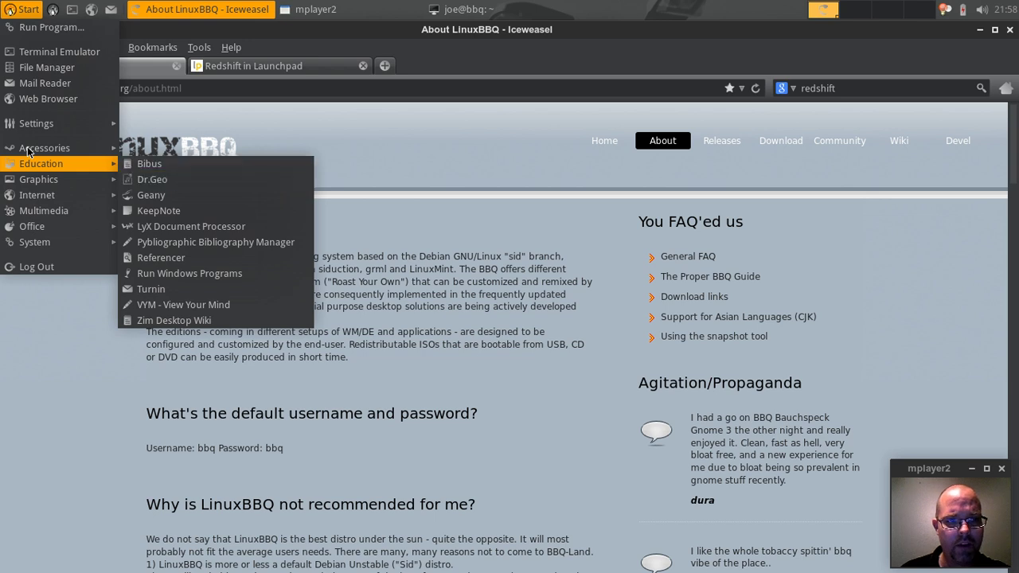
key(Down)
key(Down)
key(Down)
key(Down)
key(Down)
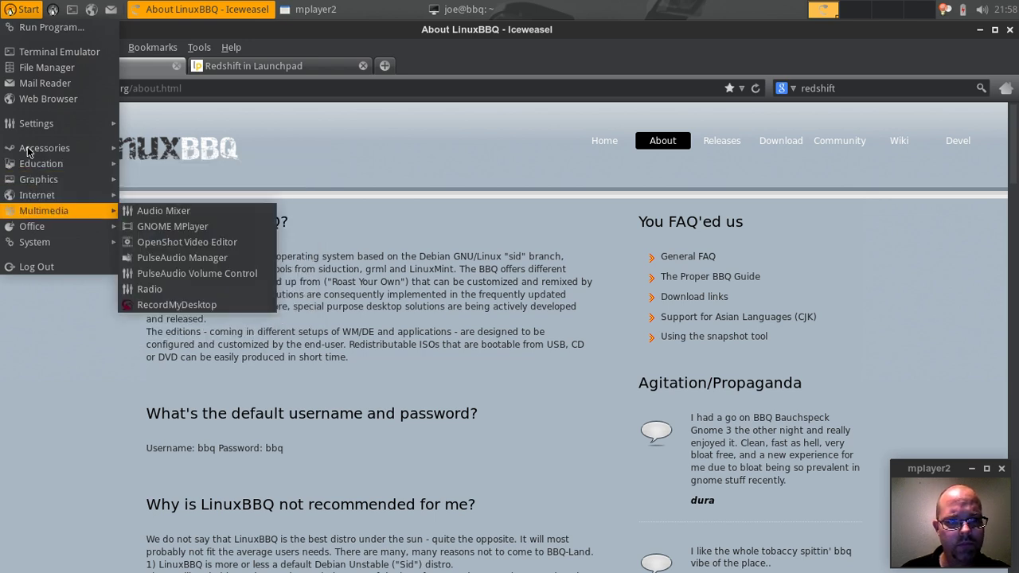
click(421, 143)
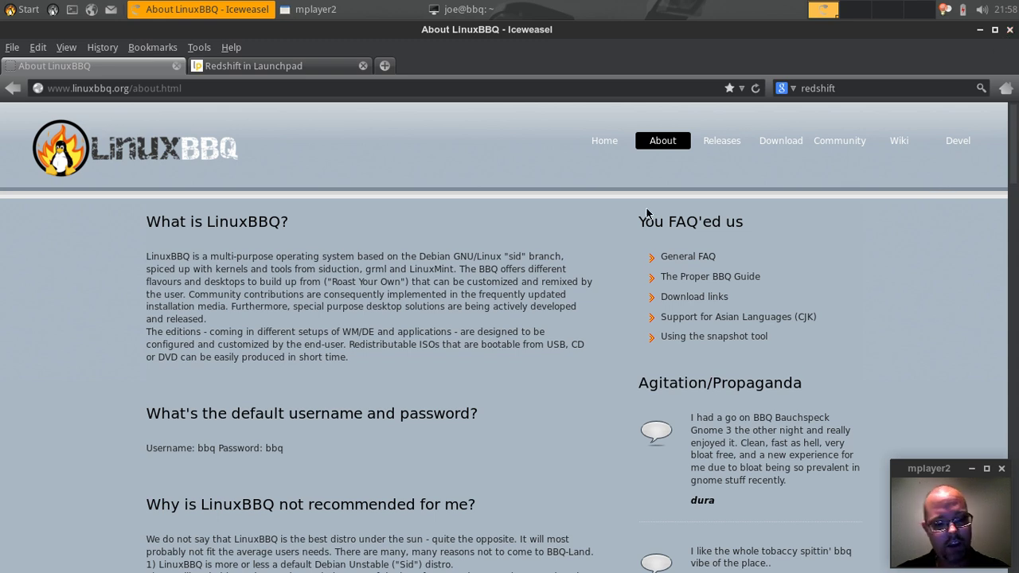
- Cycle through open windows past mplayer2 to bring the recording terminal forward
key(ctrl+alt+Left)
key(alt+Tab)
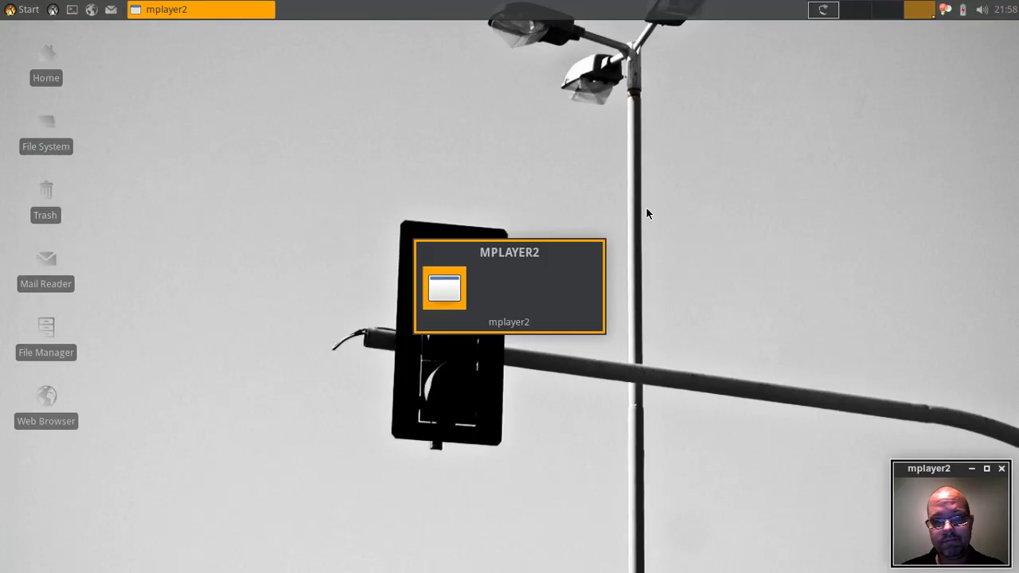
key(ctrl+alt+Left)
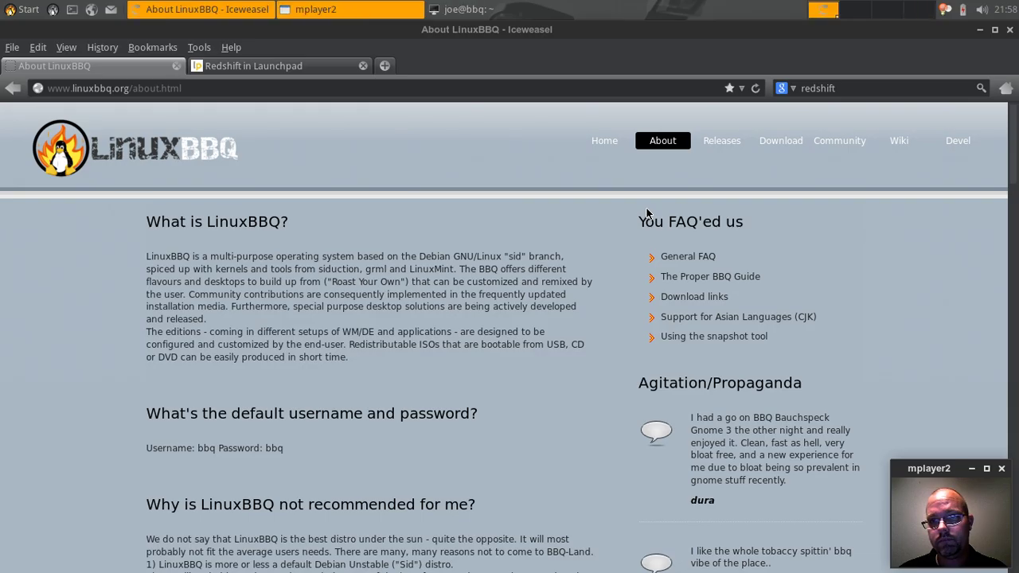
key(ctrl+alt+Left)
key(ctrl+alt+Left)
key(alt+Tab)
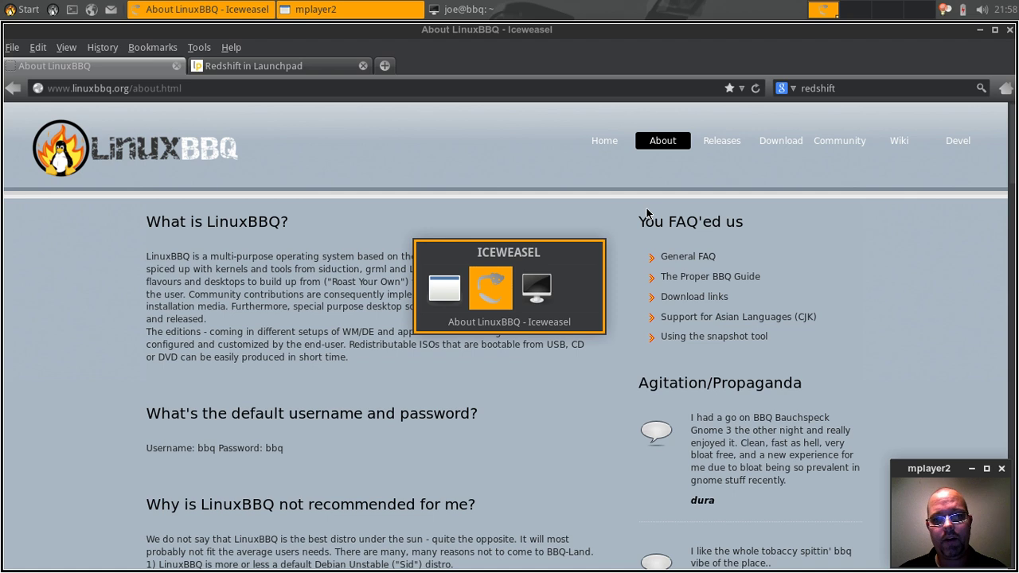